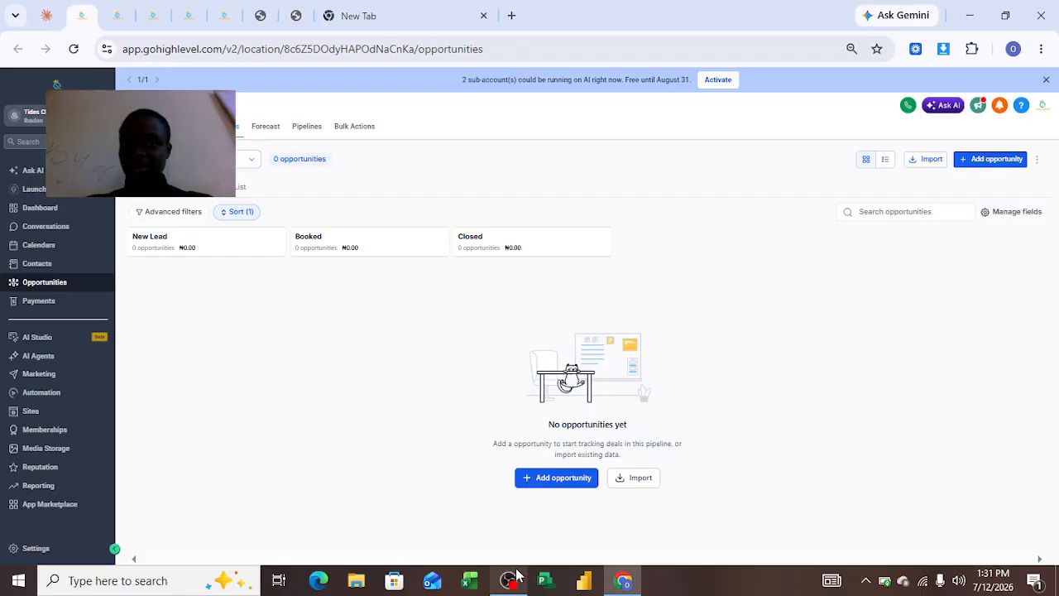
# Examine the psychotherapy landing page, from its hero section through the protocols to the counselling request form.
pyautogui.click(260, 16)
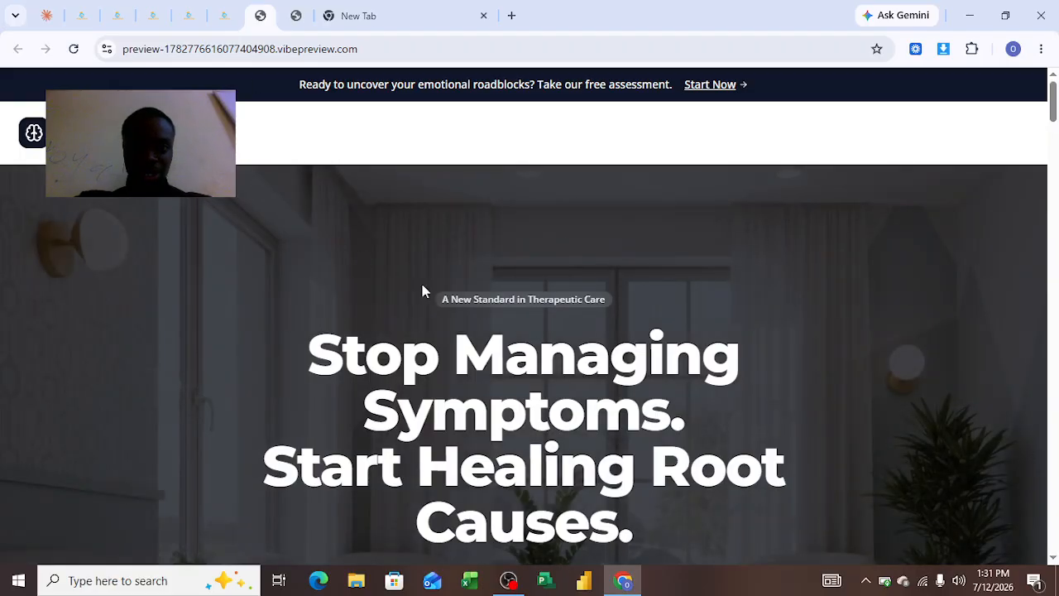
pyautogui.scroll(-10, 371, 201)
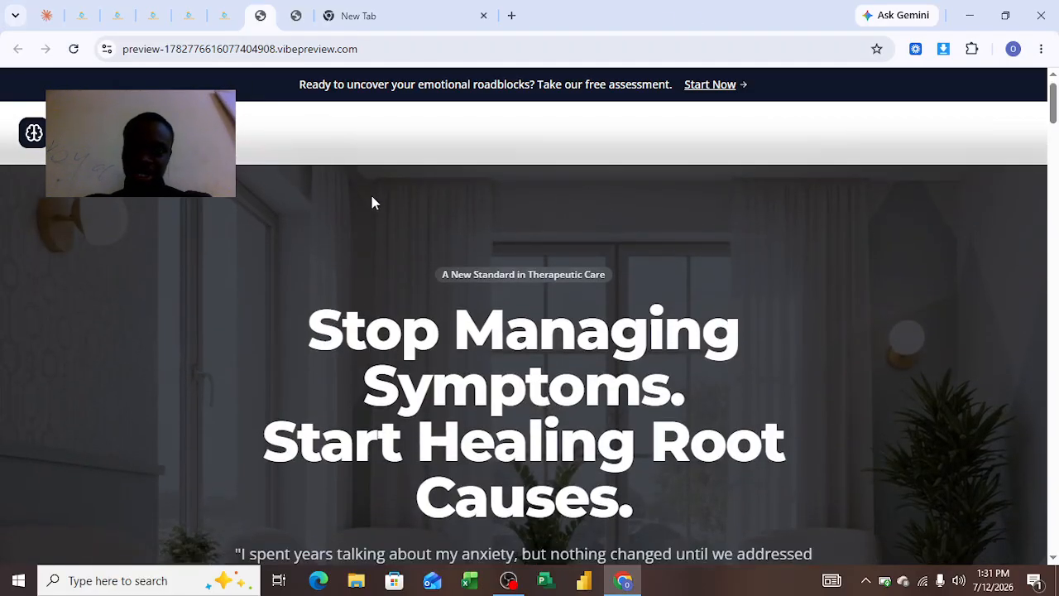
pyautogui.scroll(-5, 530, 331)
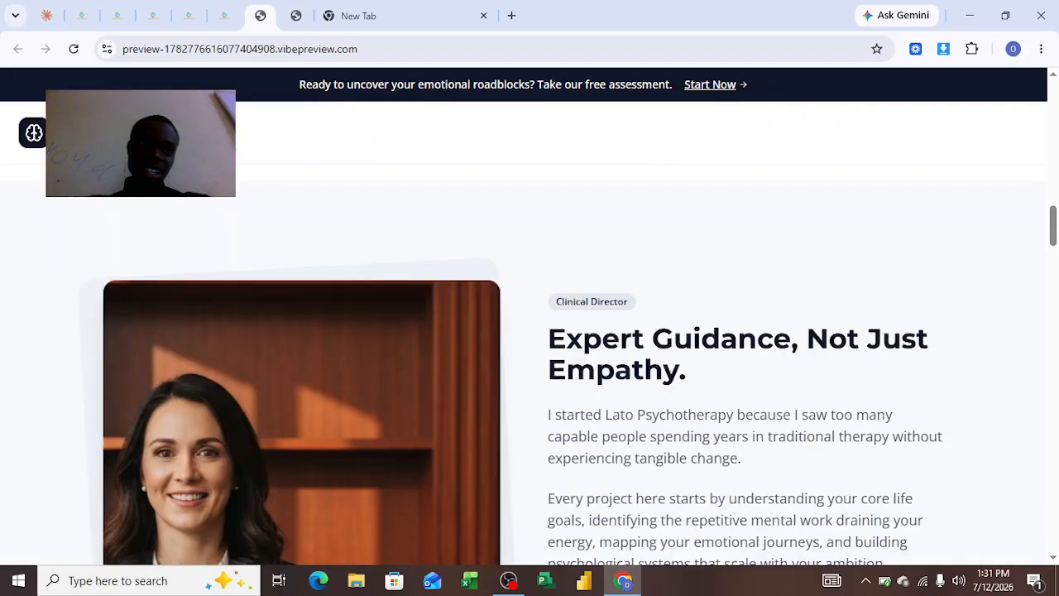
pyautogui.scroll(-8, 123, 347)
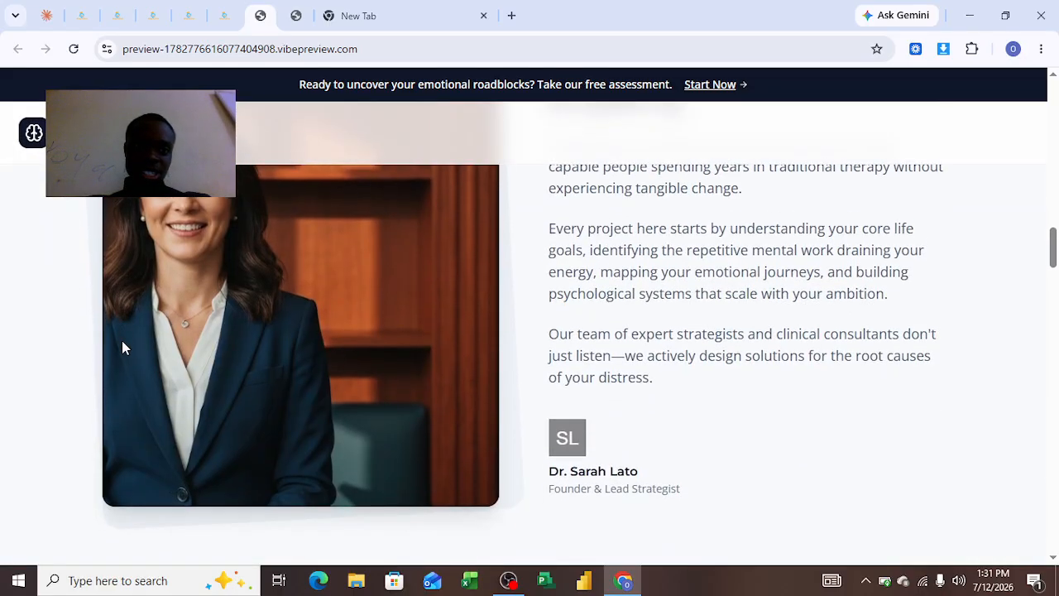
pyautogui.scroll(9, 331, 215)
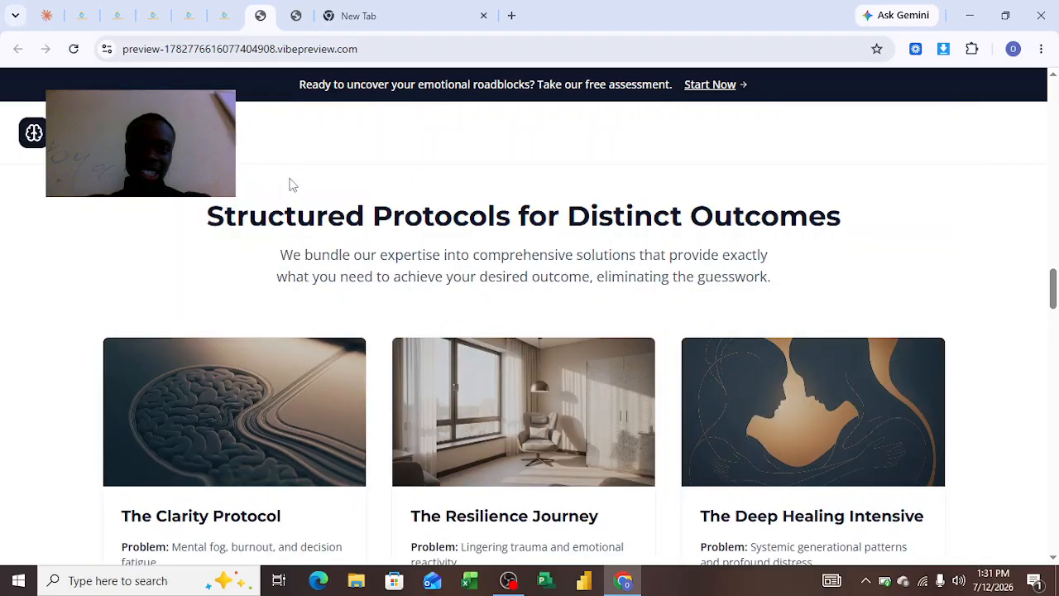
pyautogui.scroll(-5, 307, 307)
pyautogui.scroll(-20, 446, 480)
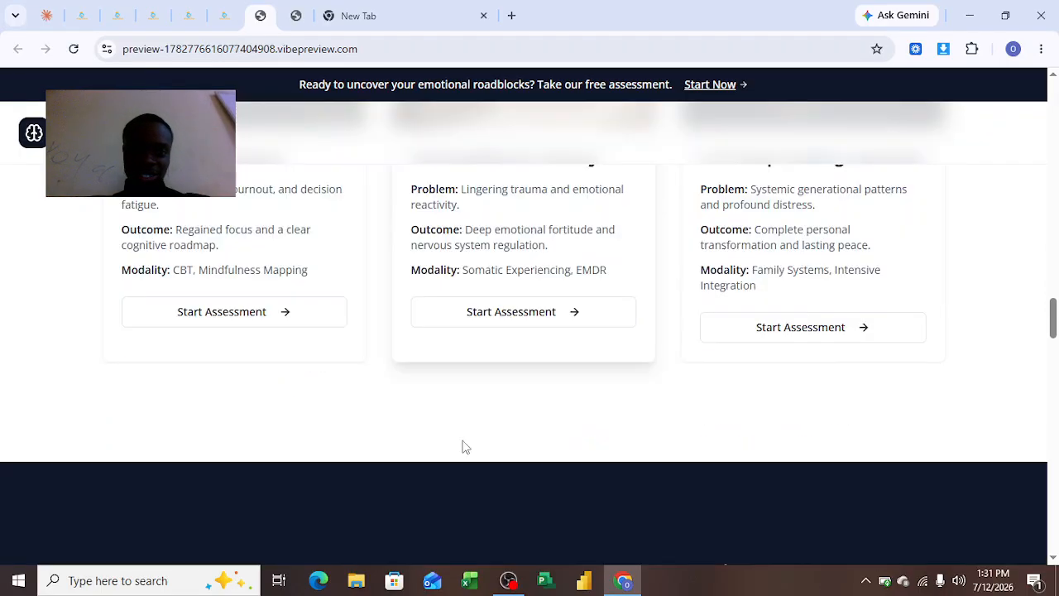
pyautogui.scroll(-3, 542, 401)
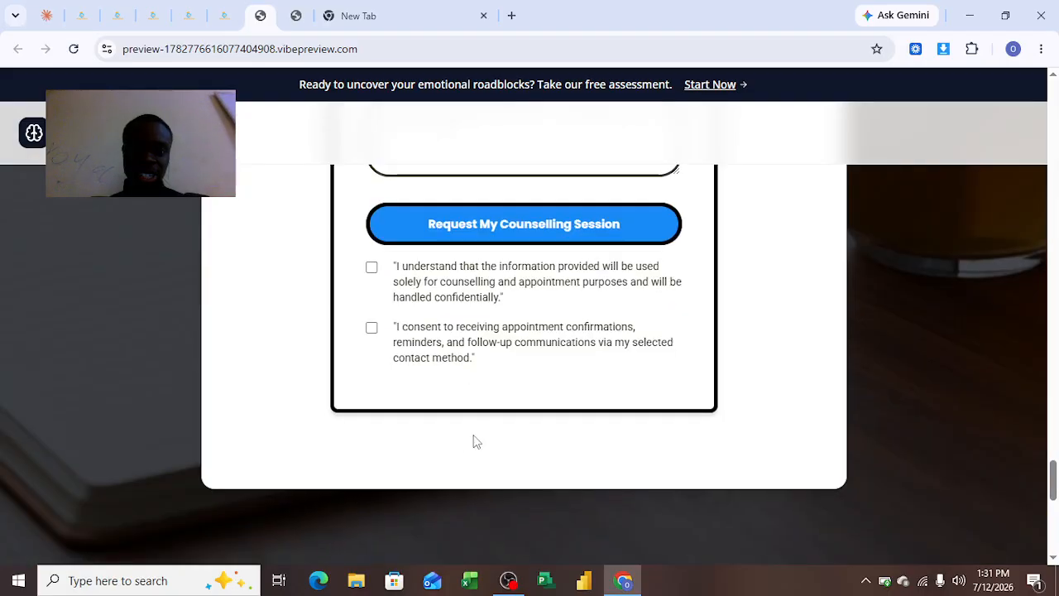
pyautogui.scroll(5, 497, 347)
pyautogui.scroll(4, 364, 306)
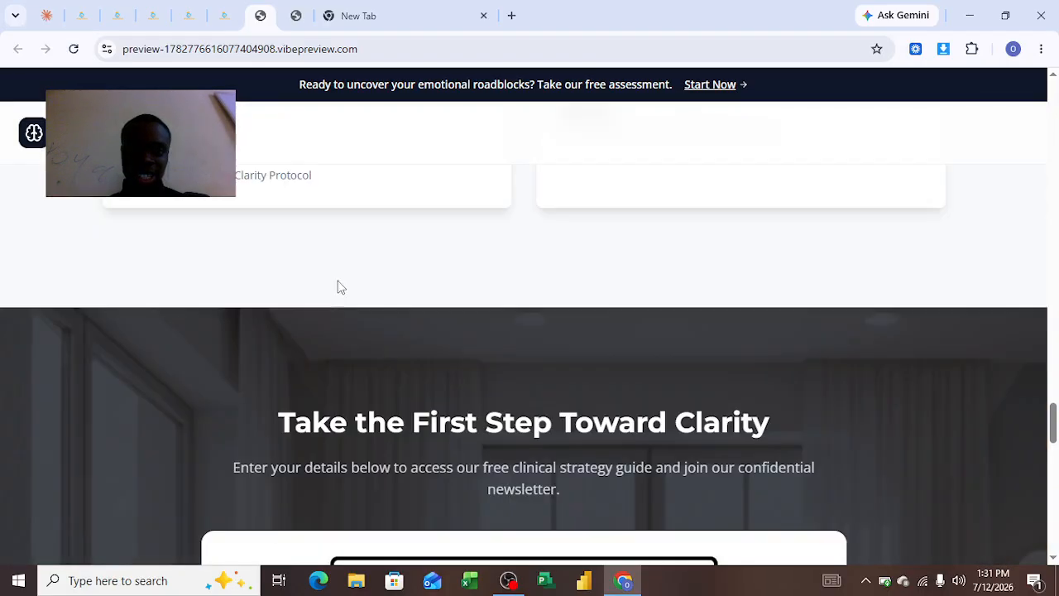
pyautogui.scroll(-6, 492, 431)
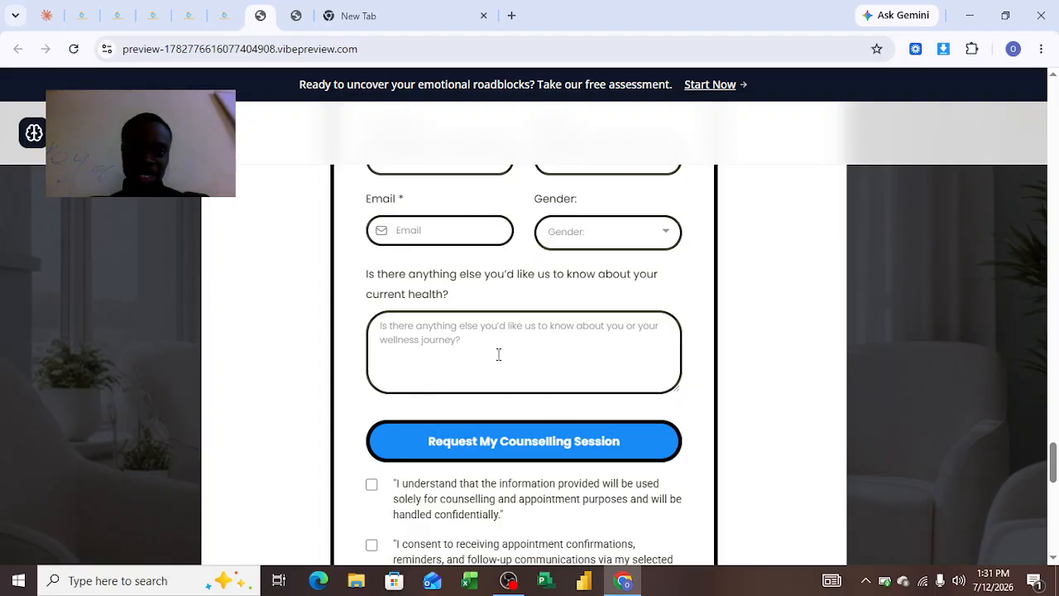
pyautogui.scroll(2, 439, 386)
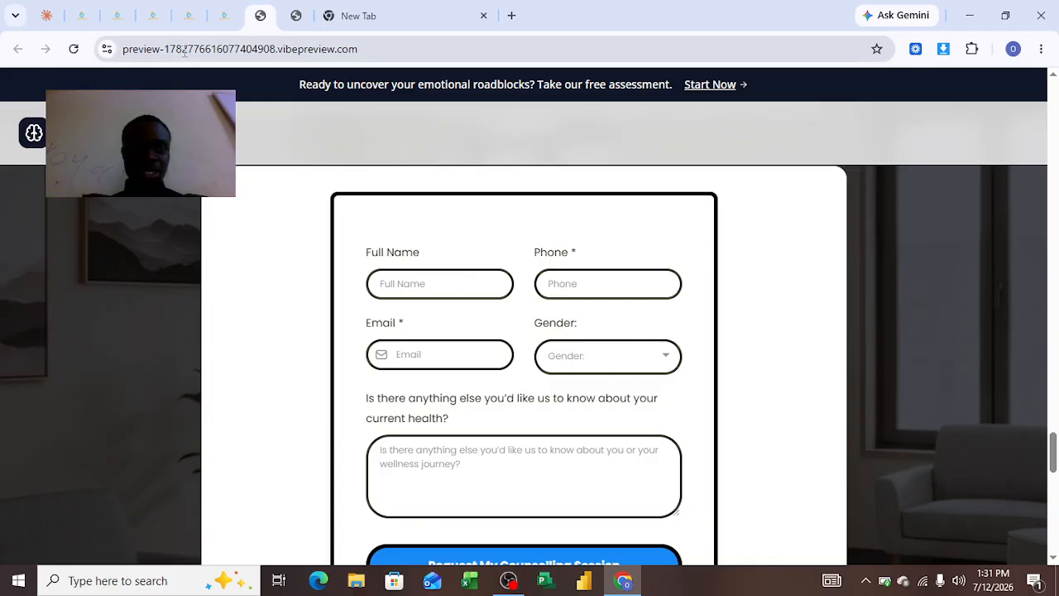
# Switch to HighLevel and check the New Lead, Booked and Closed stages of the opportunities pipeline.
pyautogui.click(117, 17)
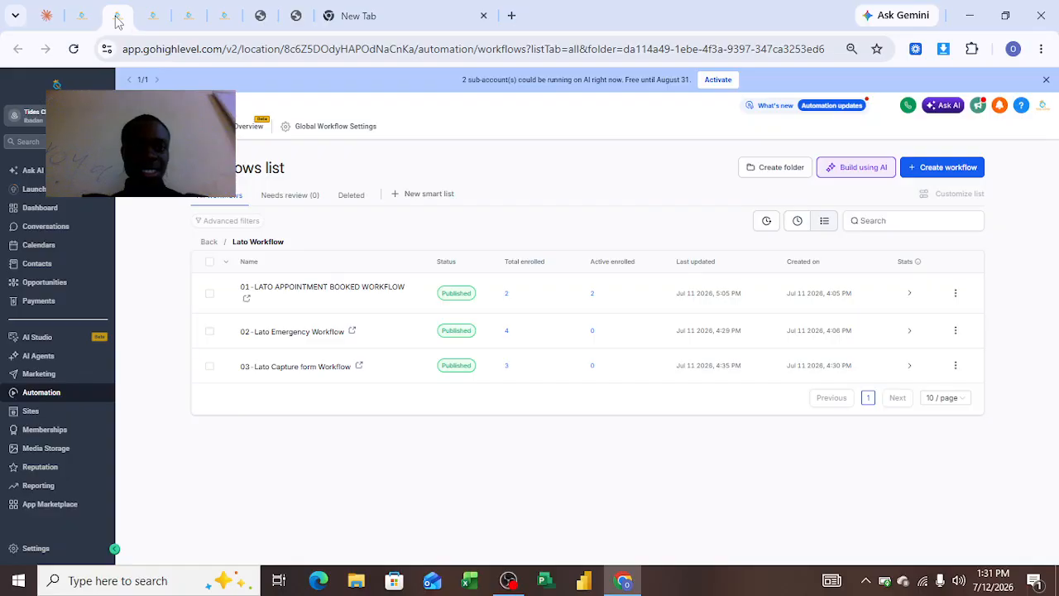
pyautogui.click(72, 22)
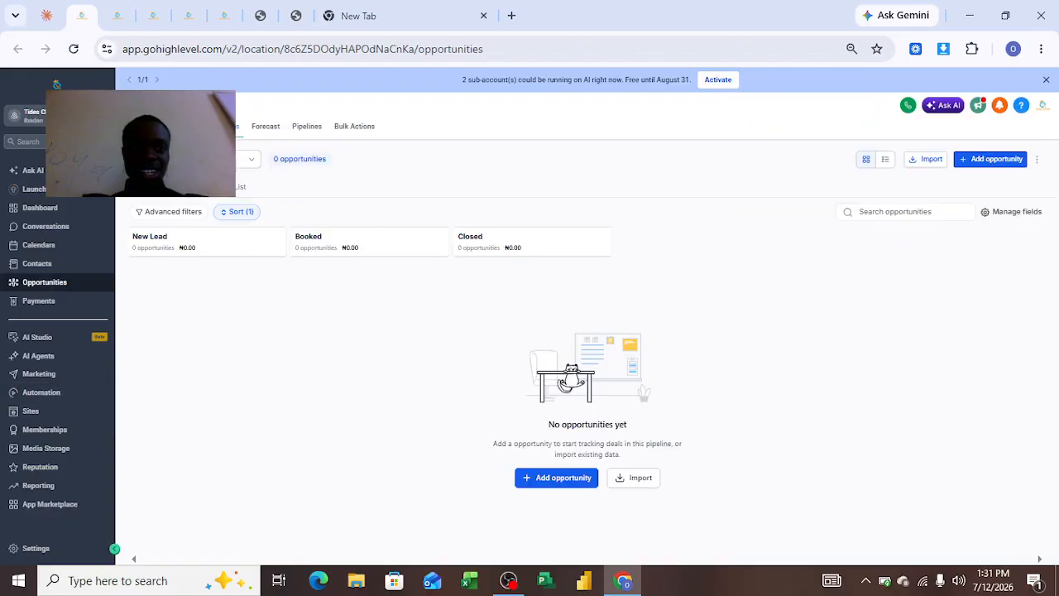
pyautogui.moveTo(196, 249)
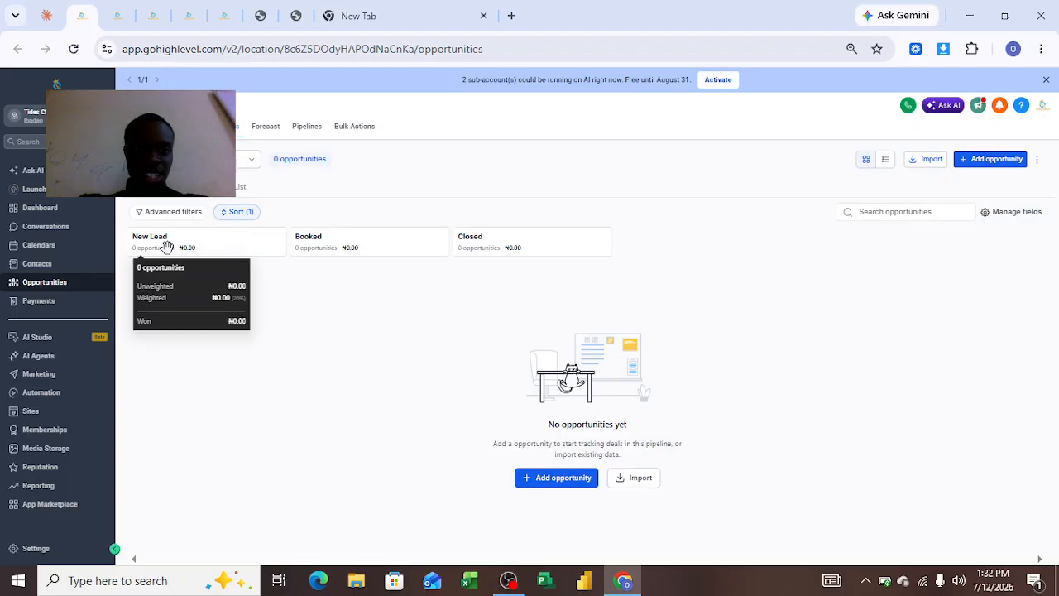
pyautogui.moveTo(514, 246)
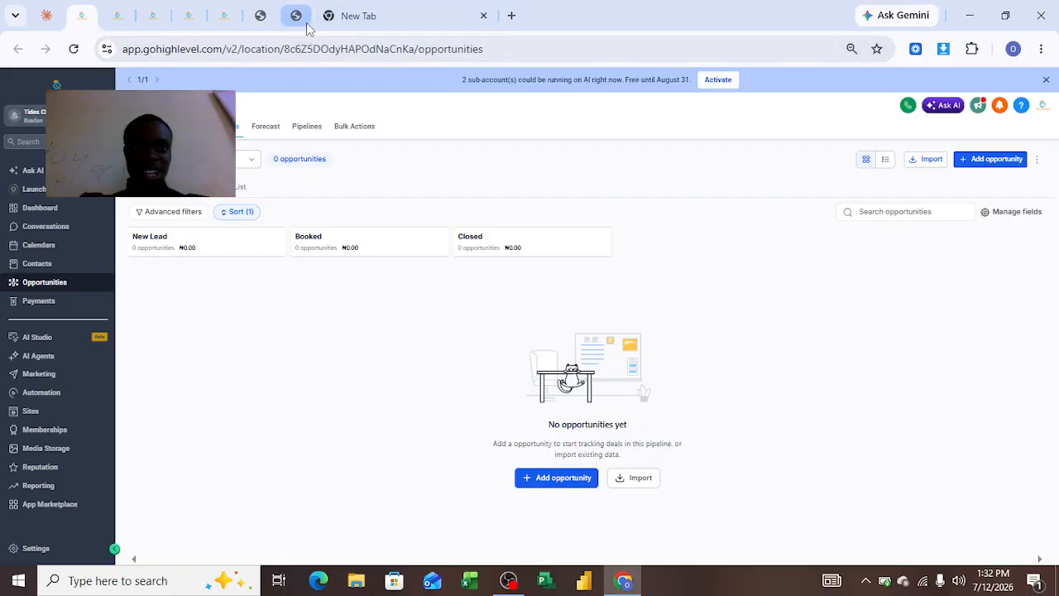
# Return to the landing page's counselling form and fill in the client's full name, email and phone number.
pyautogui.click(262, 16)
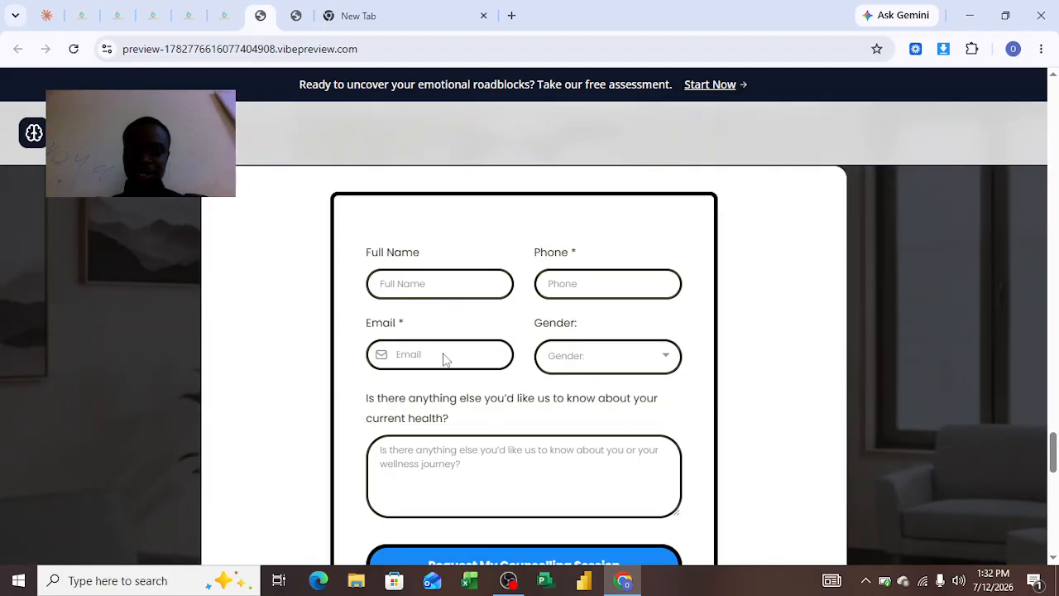
pyautogui.scroll(-3, 444, 359)
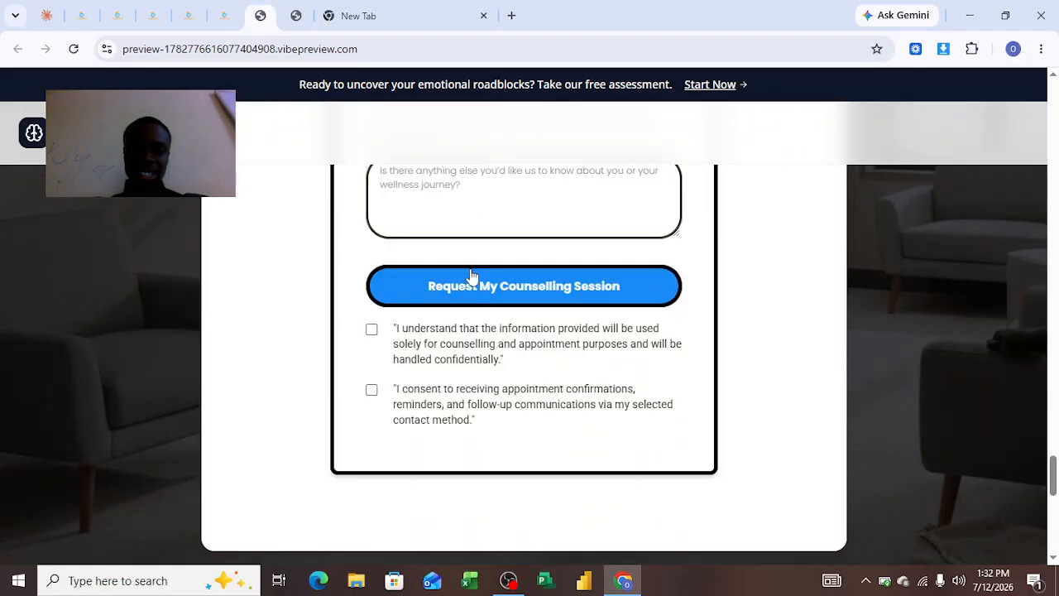
pyautogui.scroll(3, 397, 249)
pyautogui.click(400, 250)
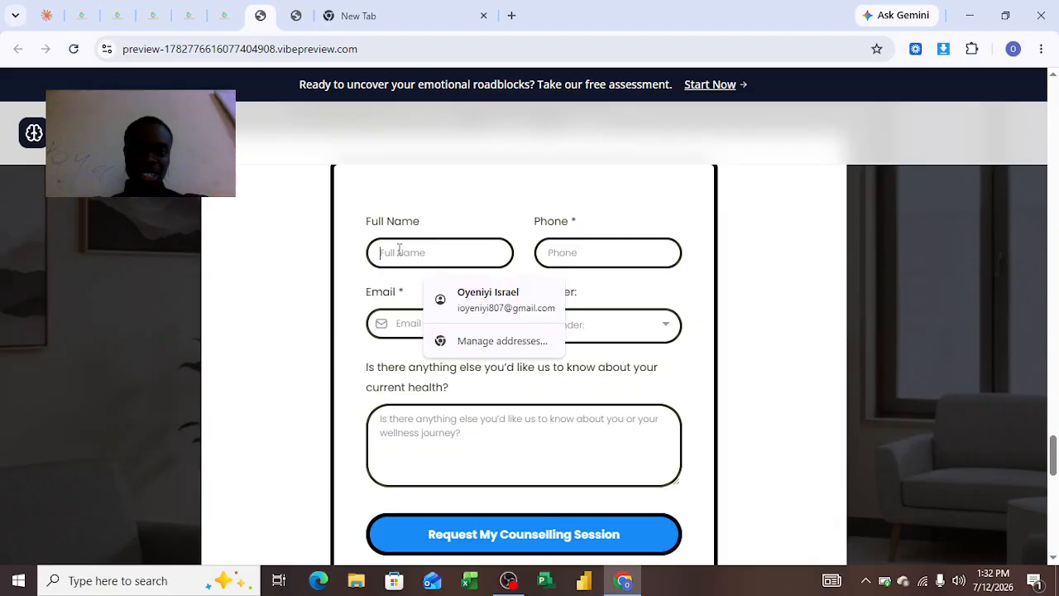
pyautogui.click(514, 304)
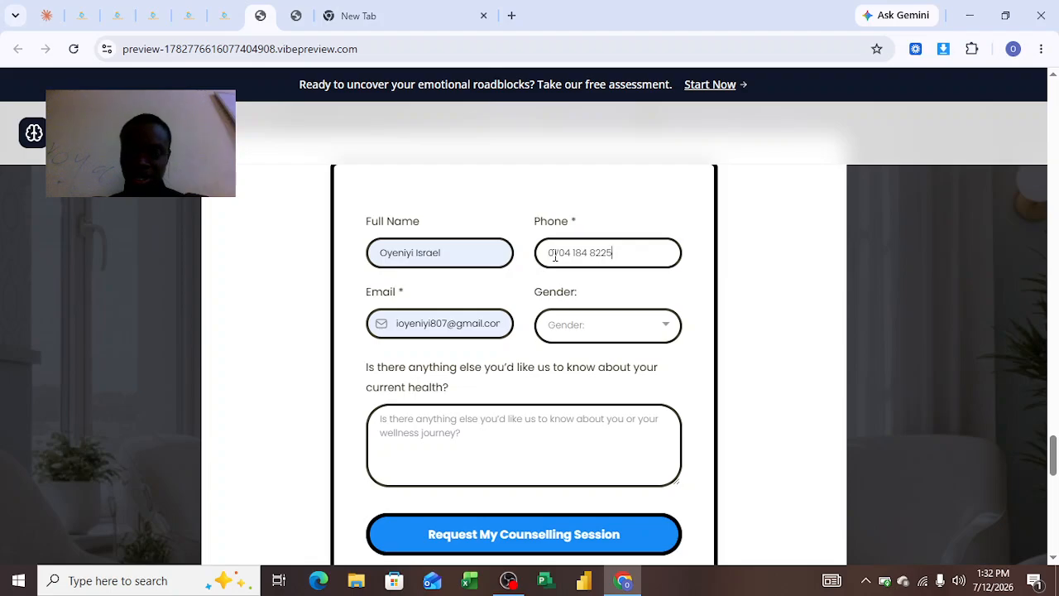
# Try to replace the leading digits of the phone number with the international country code, and undo the edit.
pyautogui.doubleClick(555, 257)
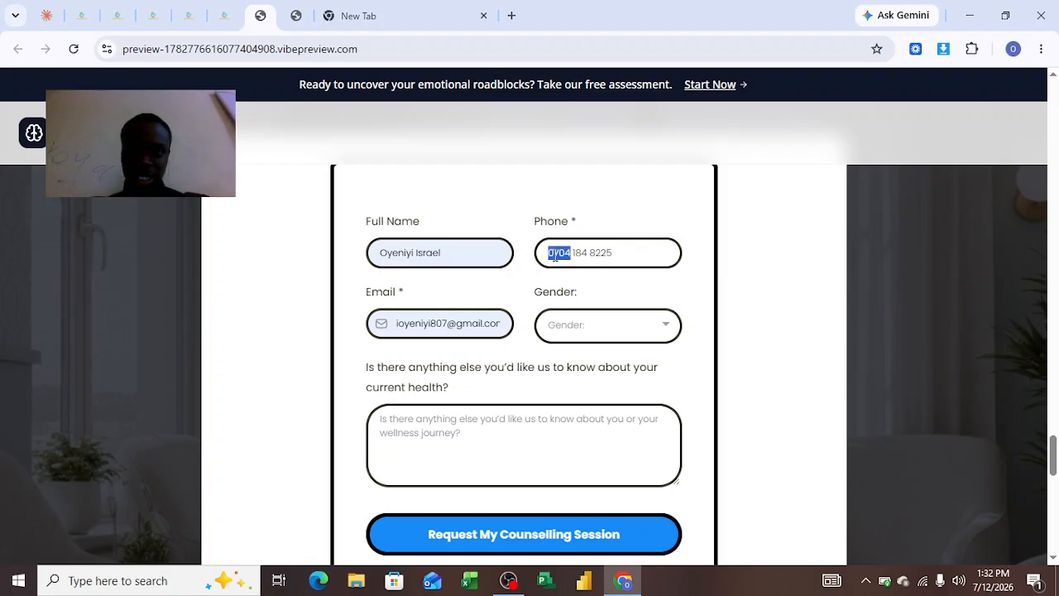
pyautogui.click(555, 257)
pyautogui.press('BackSpace')
pyautogui.write('0')
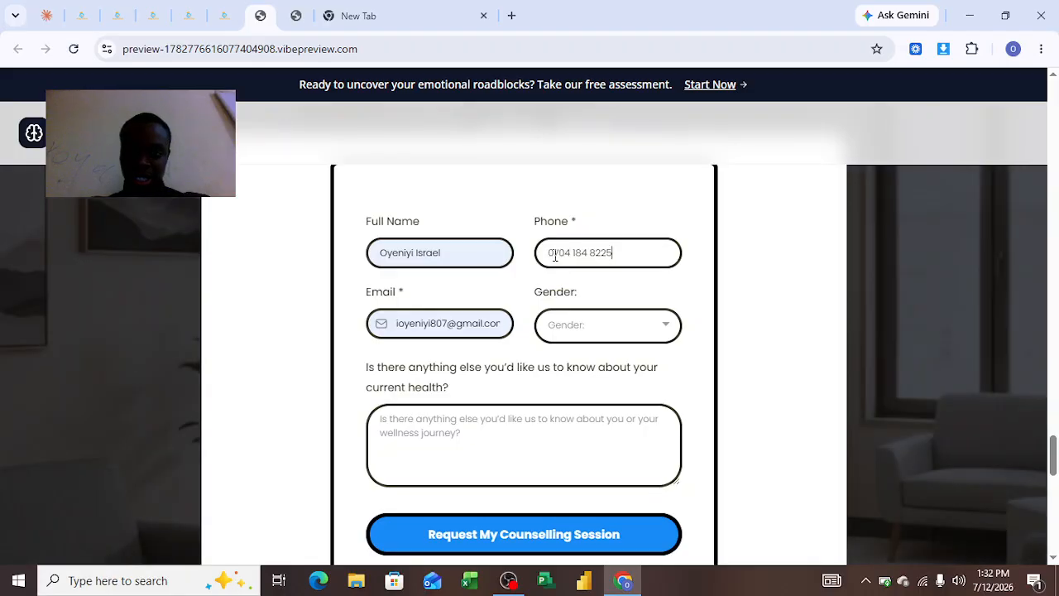
pyautogui.doubleClick(555, 256)
pyautogui.click(555, 257)
pyautogui.press('Delete')
pyautogui.press('Delete')
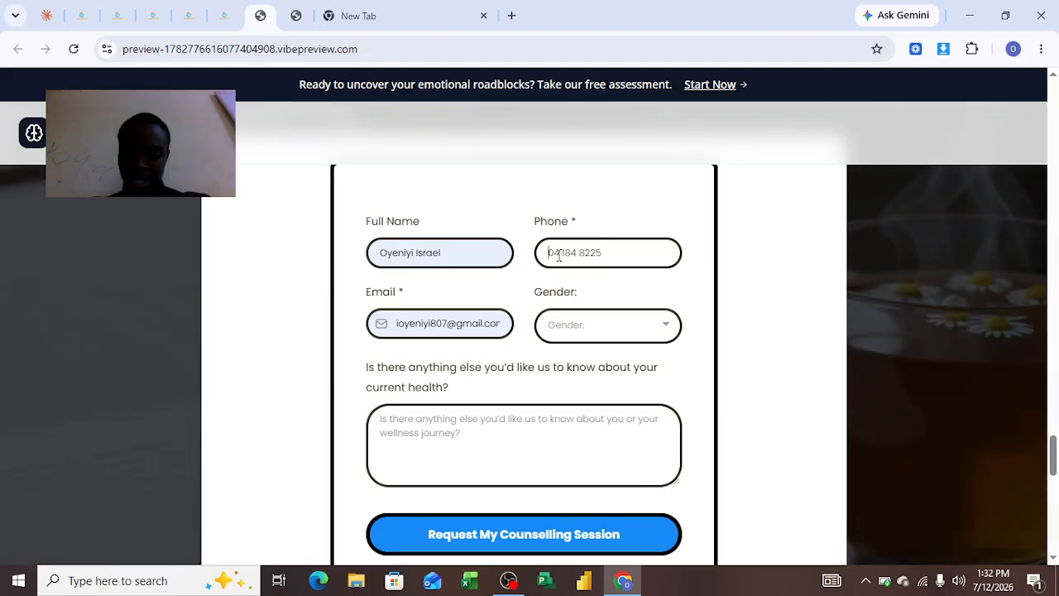
pyautogui.write('+')
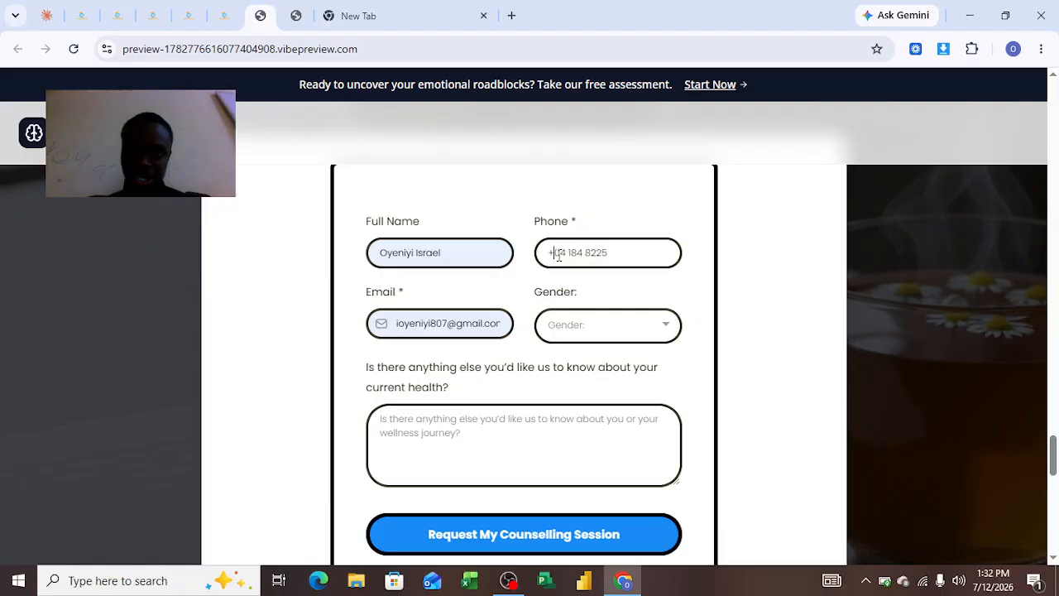
pyautogui.write('234')
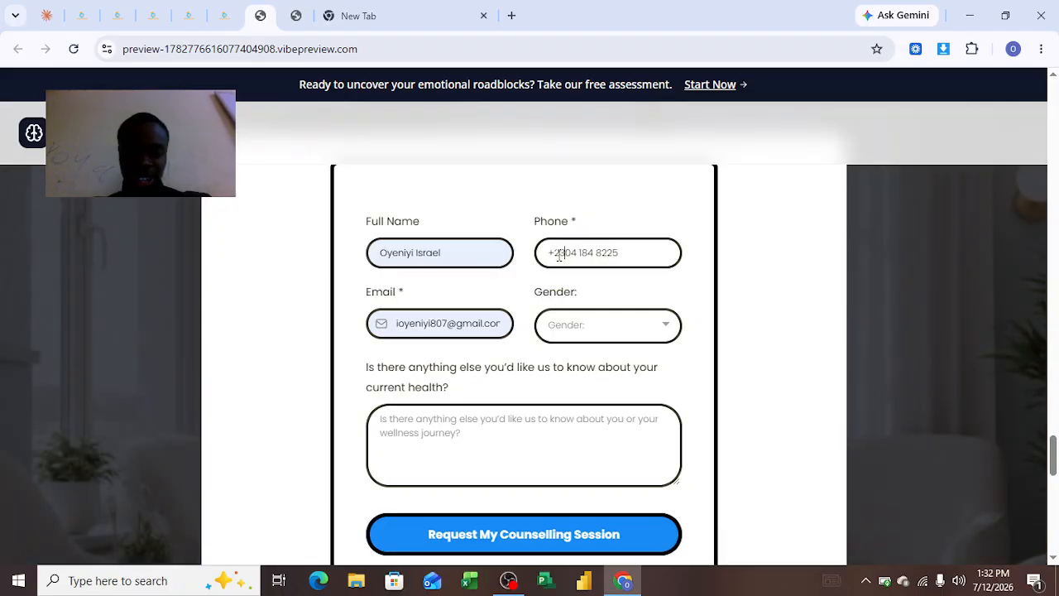
pyautogui.hotkey('ctrl', 'z')
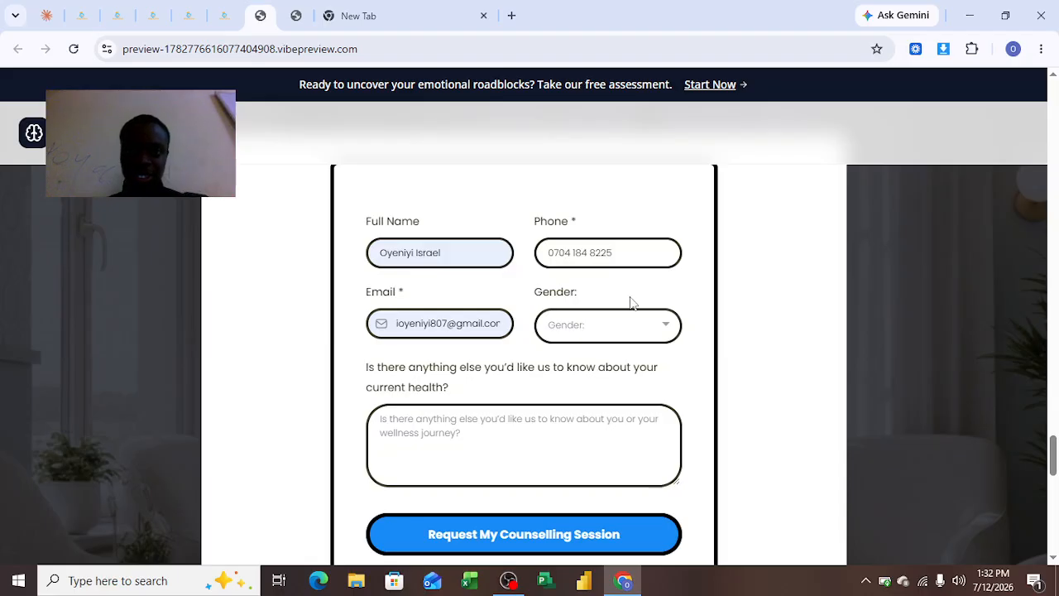
# Set the gender to Male and submit the counselling session request.
pyautogui.click(602, 341)
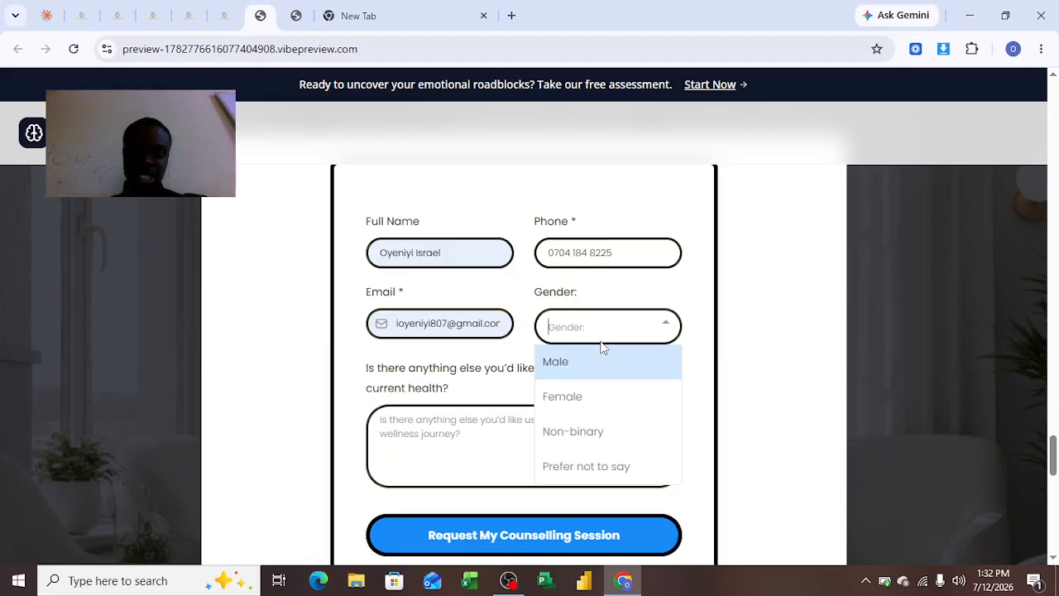
pyautogui.click(570, 377)
pyautogui.click(503, 532)
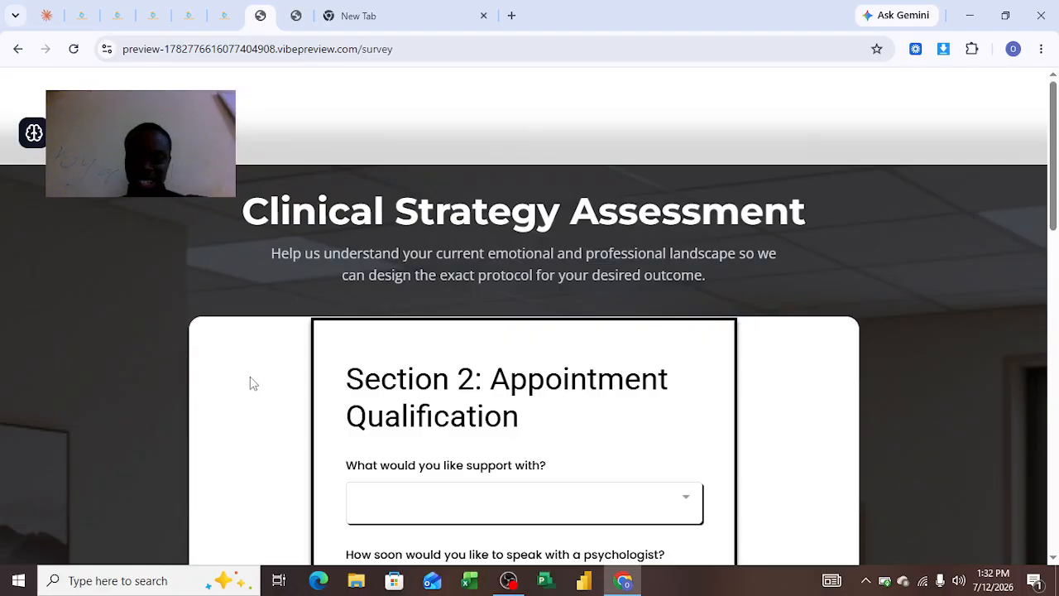
# Examine the Clinical Strategy Assessment survey's appointment qualification questions, from the support topic to the preferred days.
pyautogui.scroll(-3, 252, 383)
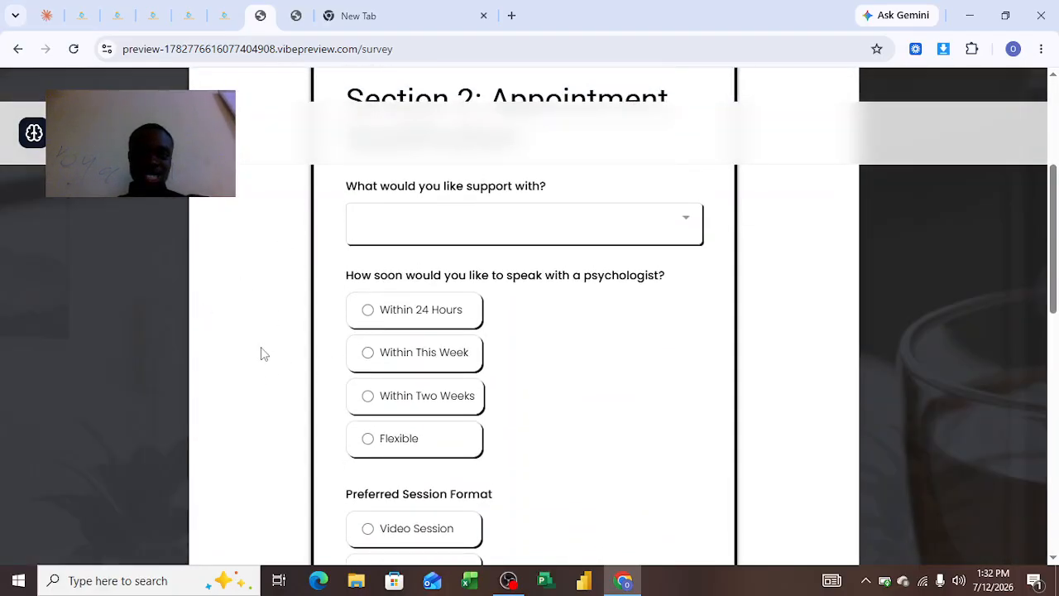
pyautogui.scroll(3, 212, 289)
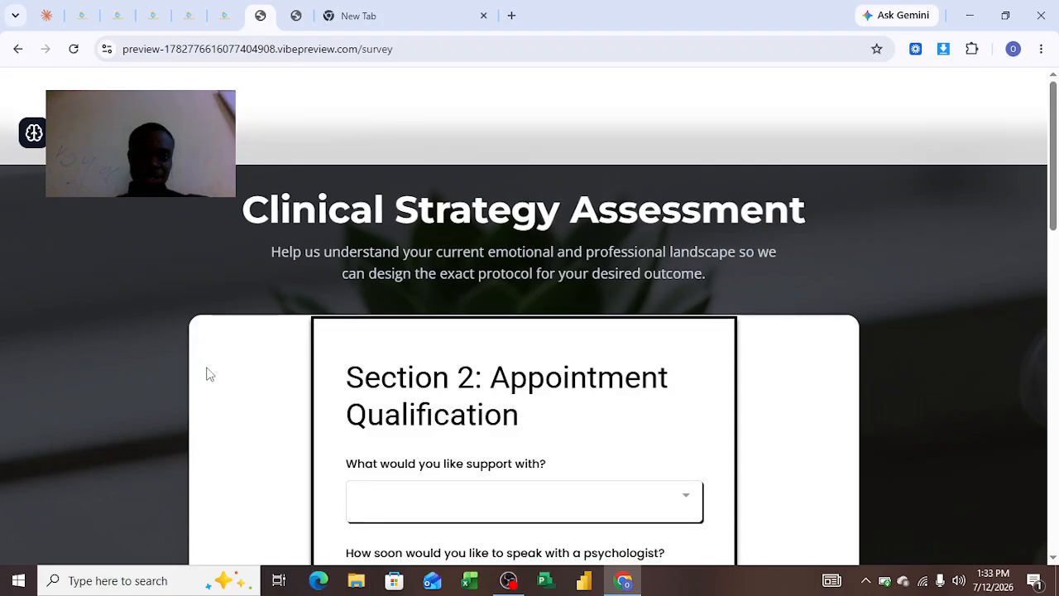
pyautogui.scroll(-10, 319, 390)
pyautogui.scroll(-2, 468, 277)
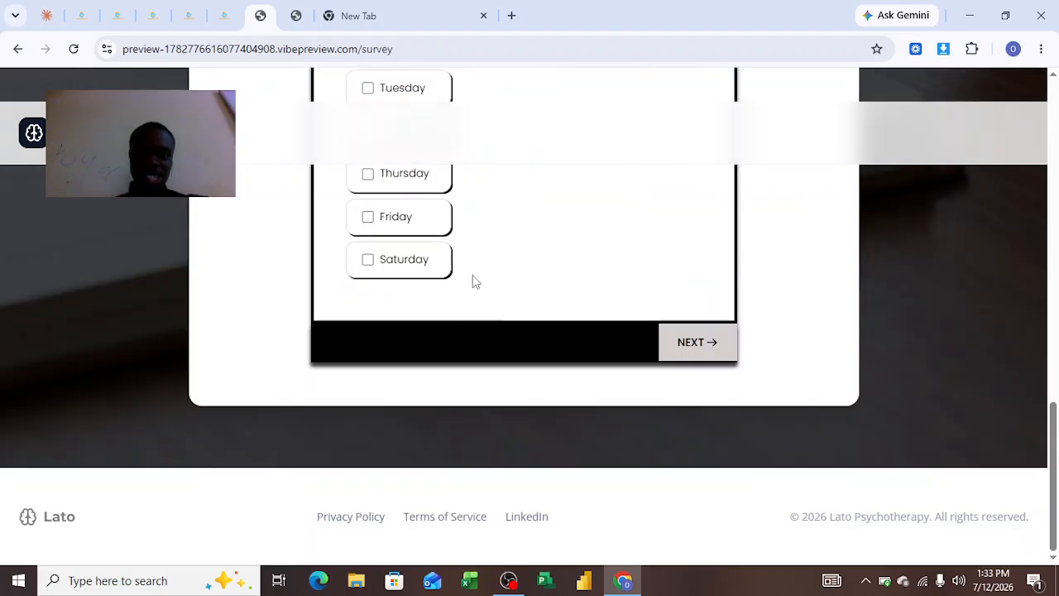
pyautogui.scroll(7, 428, 236)
pyautogui.scroll(5, 430, 299)
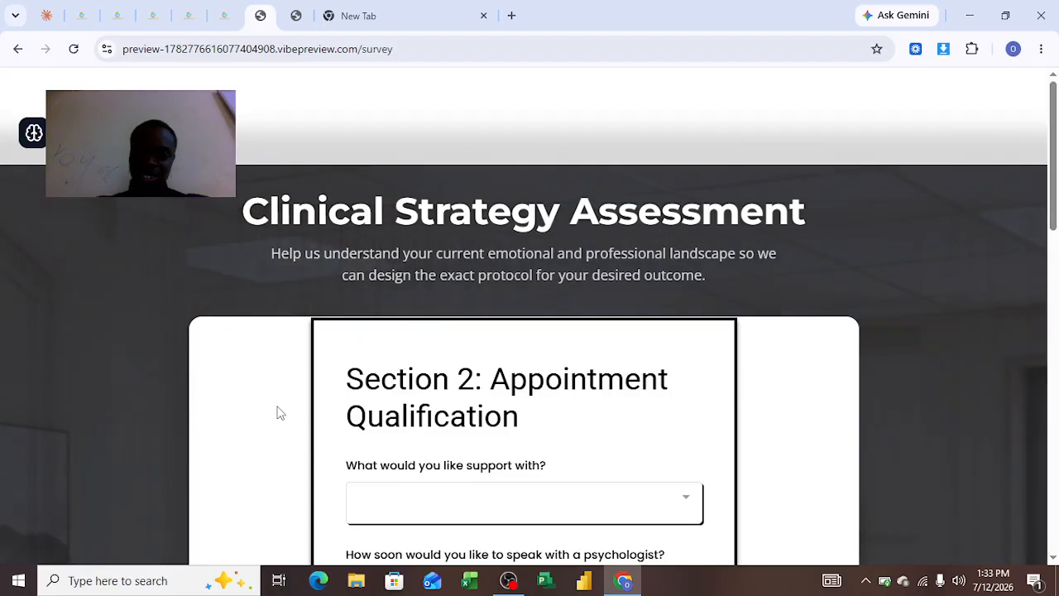
pyautogui.scroll(-3, 277, 412)
pyautogui.scroll(-2, 277, 412)
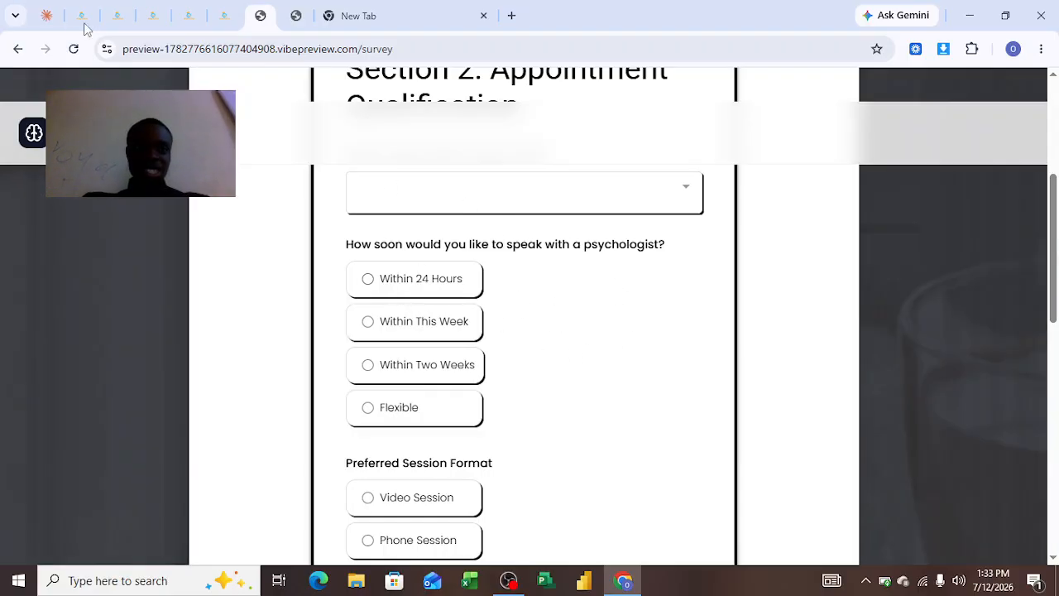
# Open the Lato Psychotherapy form in the HighLevel form builder and check its On Submit redirect settings.
pyautogui.click(157, 21)
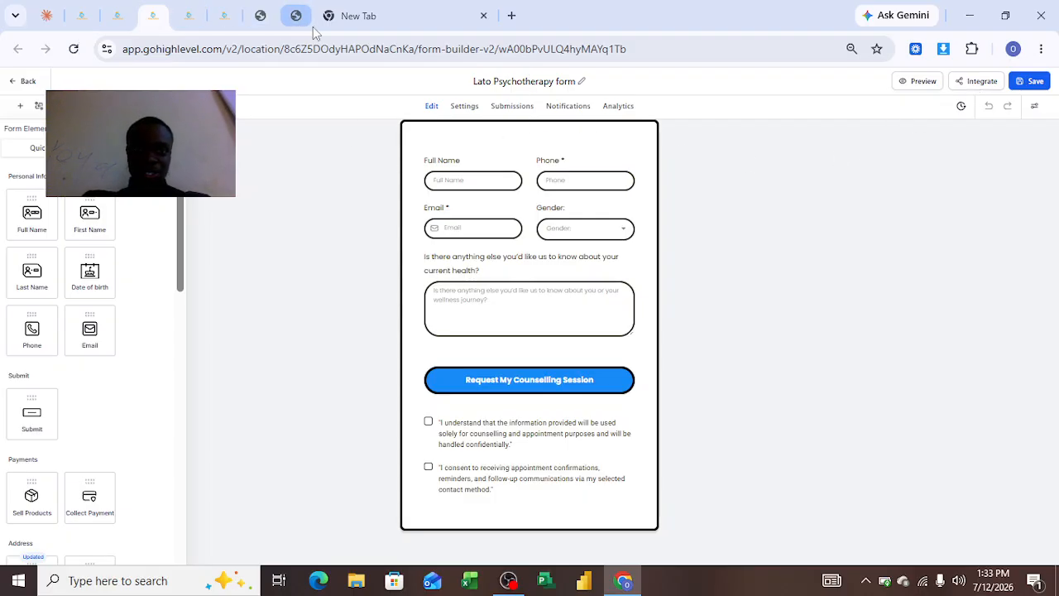
pyautogui.click(973, 82)
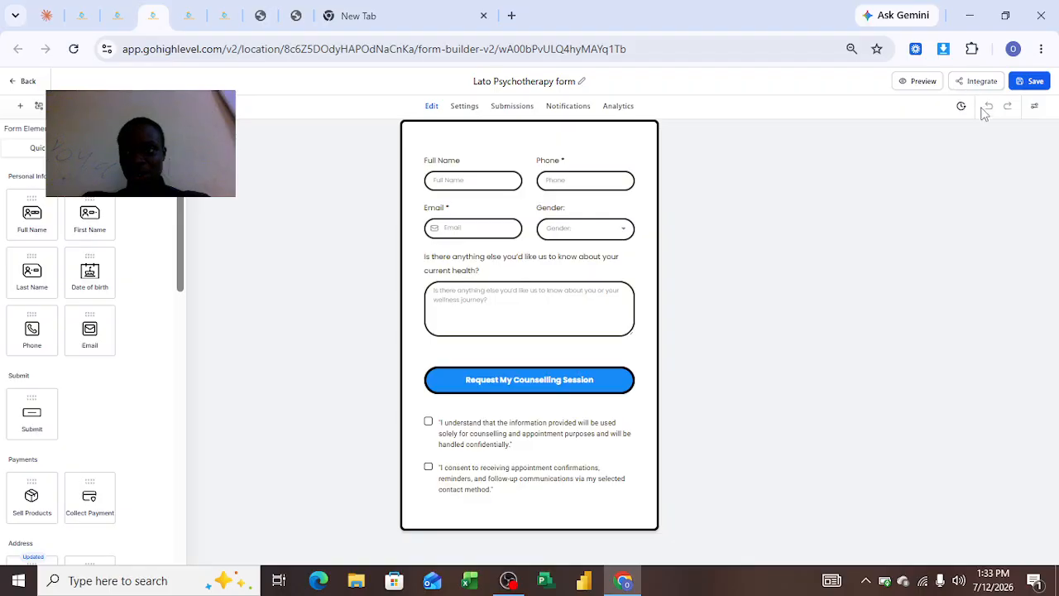
pyautogui.click(862, 170)
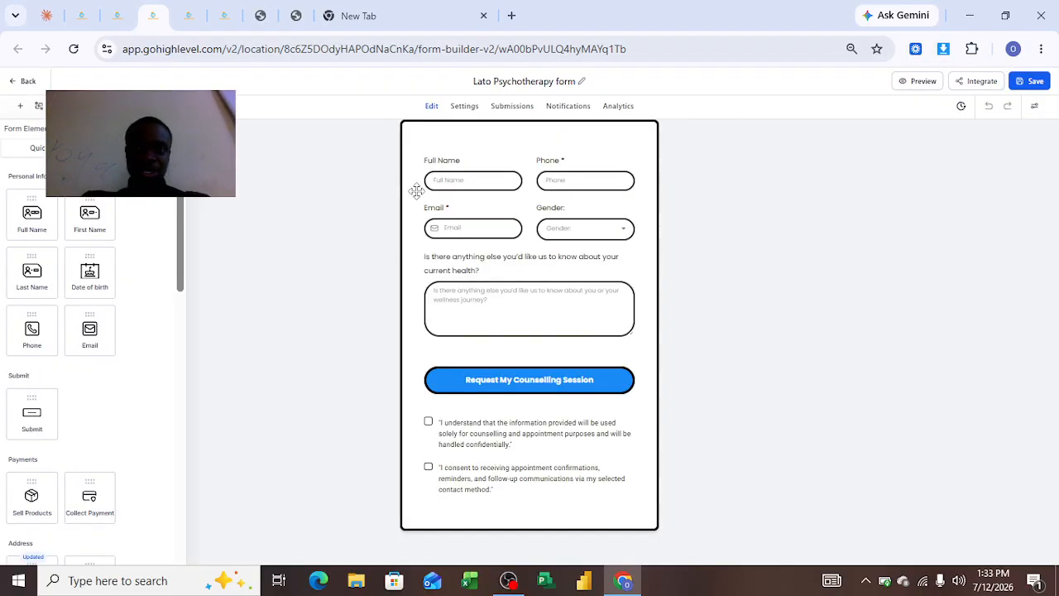
pyautogui.click(464, 107)
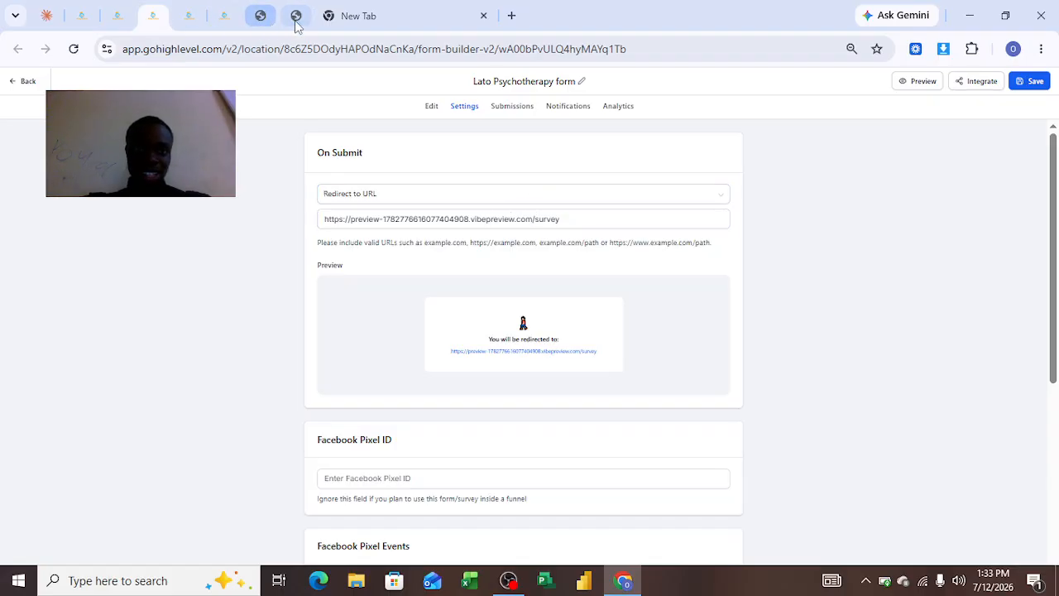
# Review the Lato Psychotherapy form's layout and the available On Submit options in its settings, with the survey page for comparison.
pyautogui.click(263, 17)
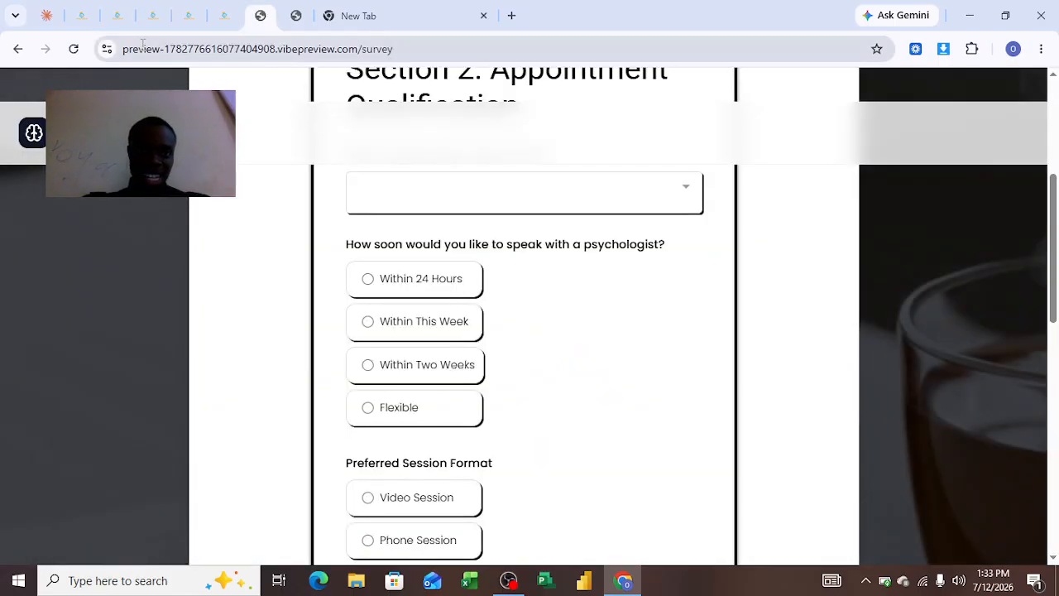
pyautogui.click(149, 19)
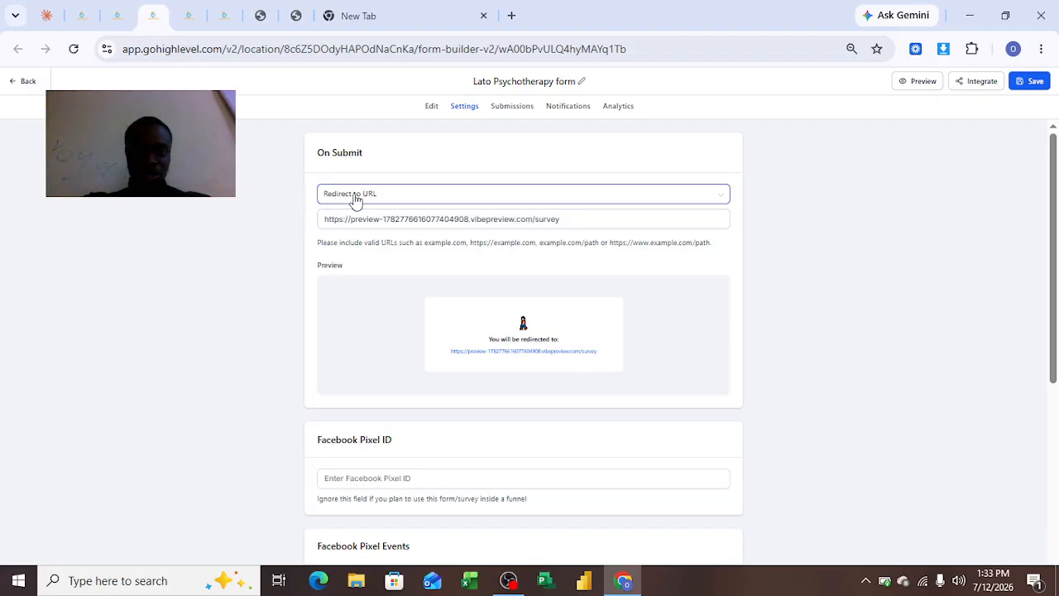
pyautogui.click(430, 107)
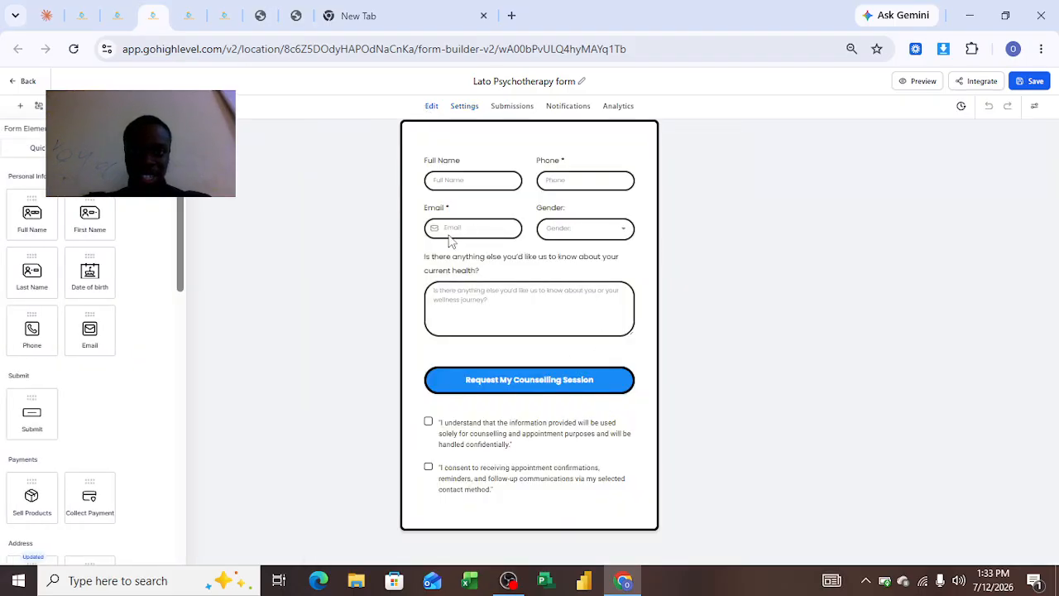
pyautogui.click(464, 108)
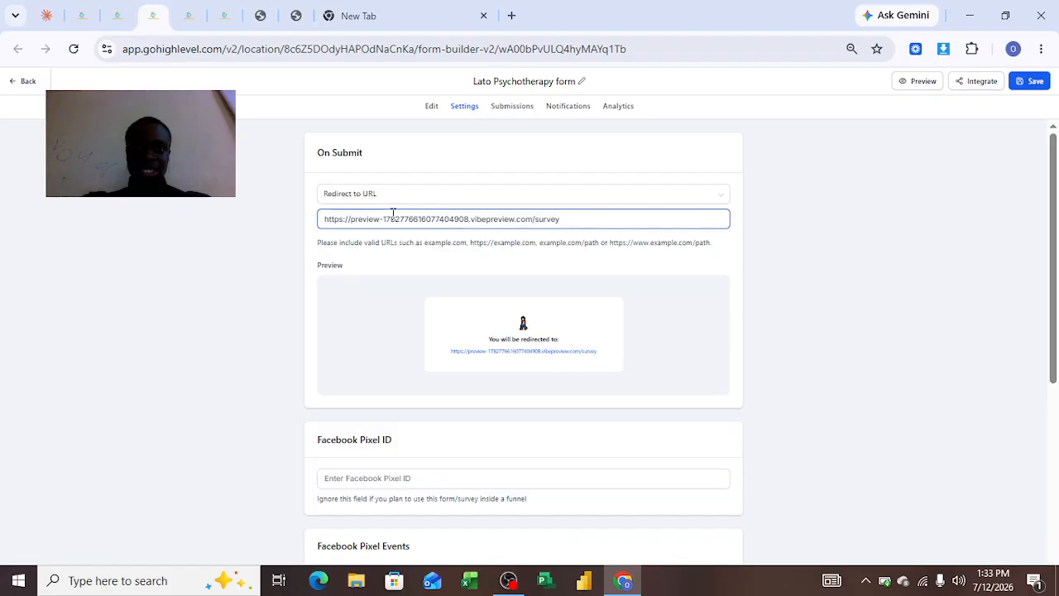
pyautogui.click(388, 201)
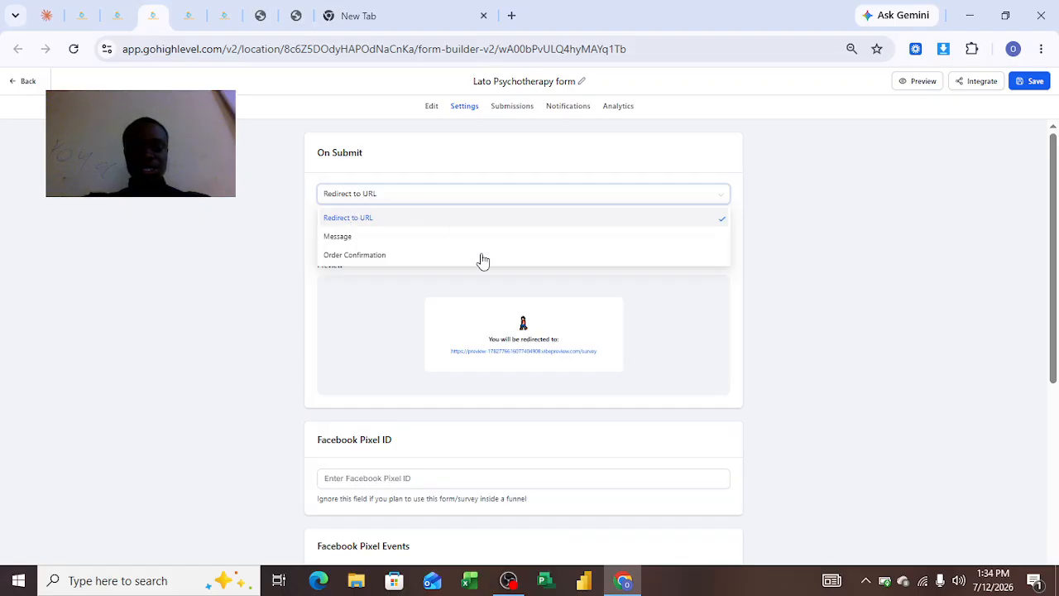
pyautogui.click(279, 258)
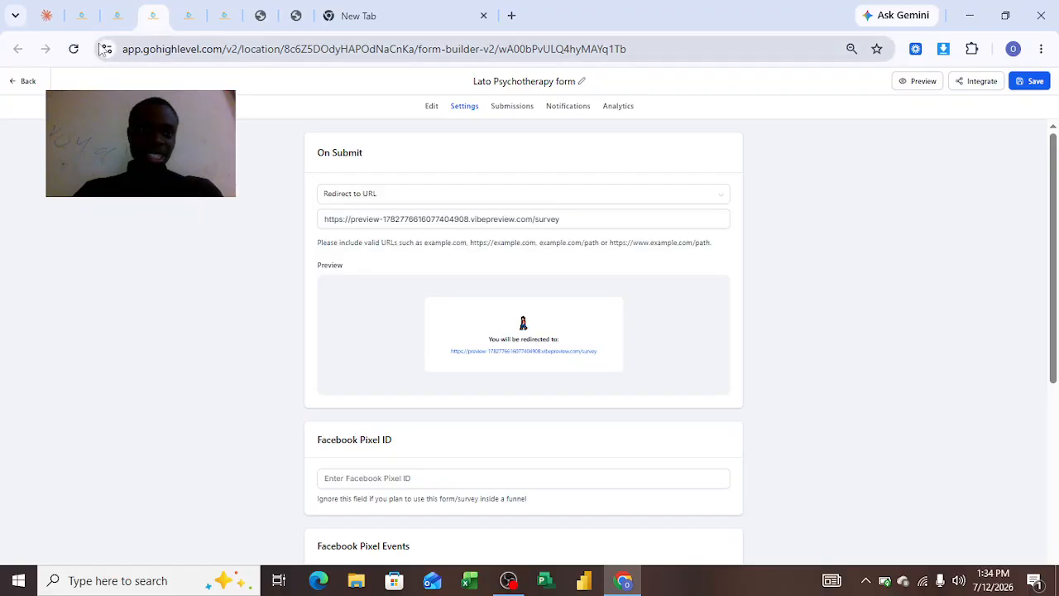
# Check the New Lead stage in the opportunities pipeline and open the 03-Lato Capture form Workflow from the Lato Workflow folder.
pyautogui.click(86, 21)
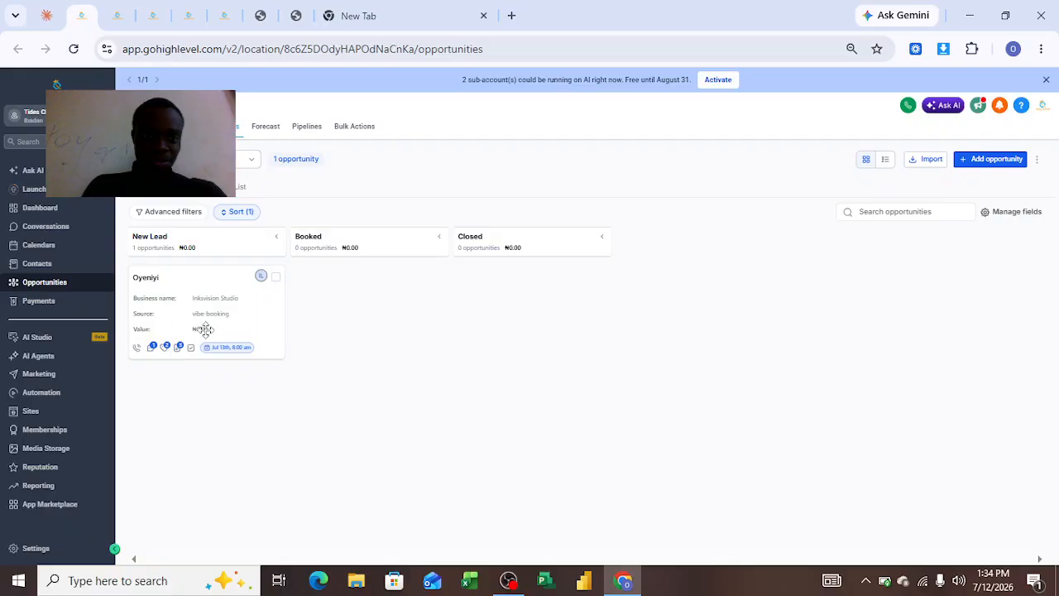
pyautogui.moveTo(137, 241)
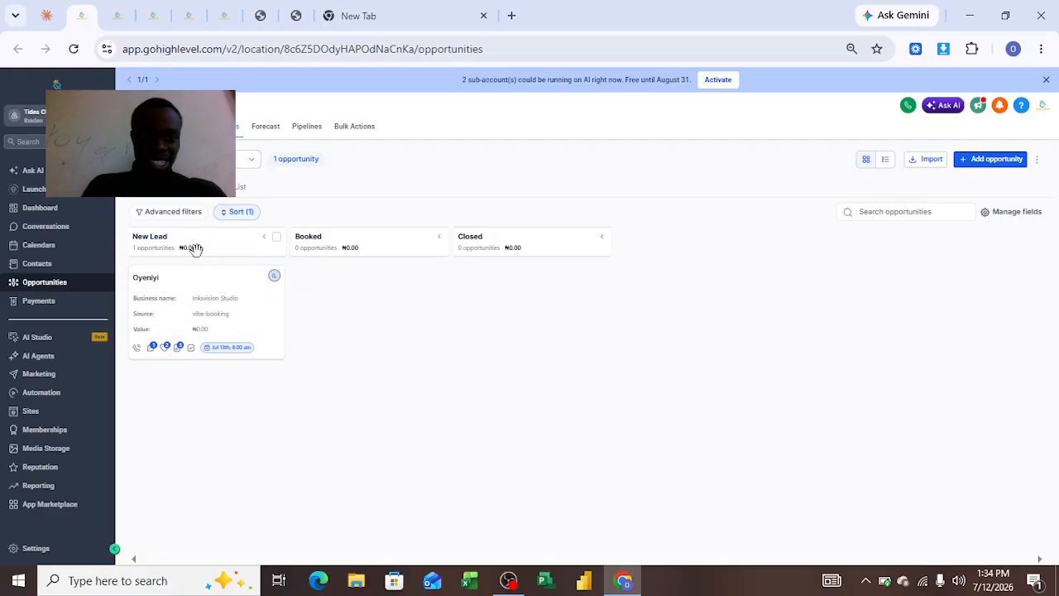
pyautogui.click(120, 20)
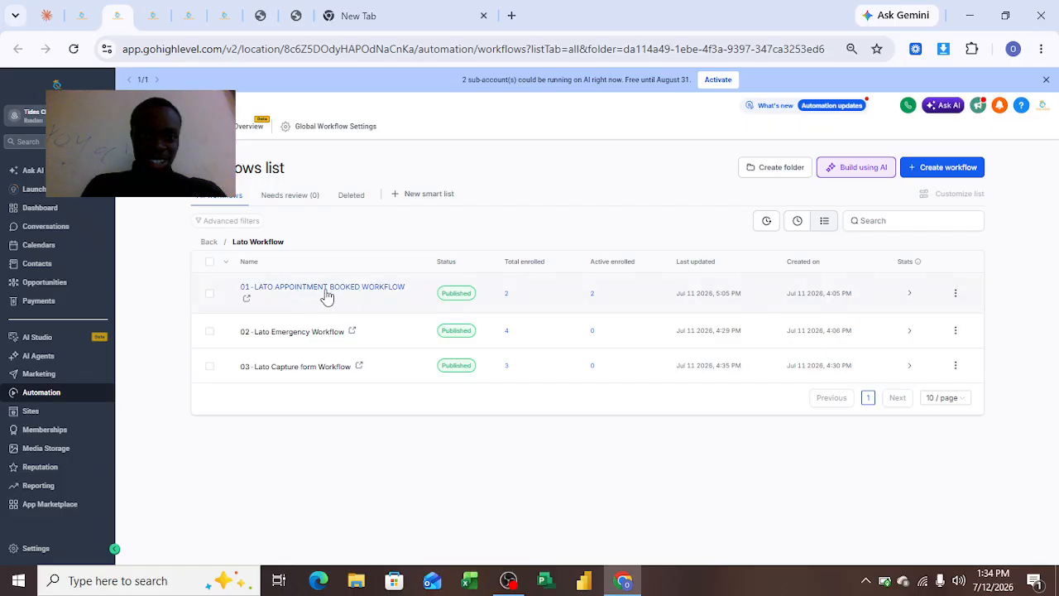
pyautogui.click(359, 368)
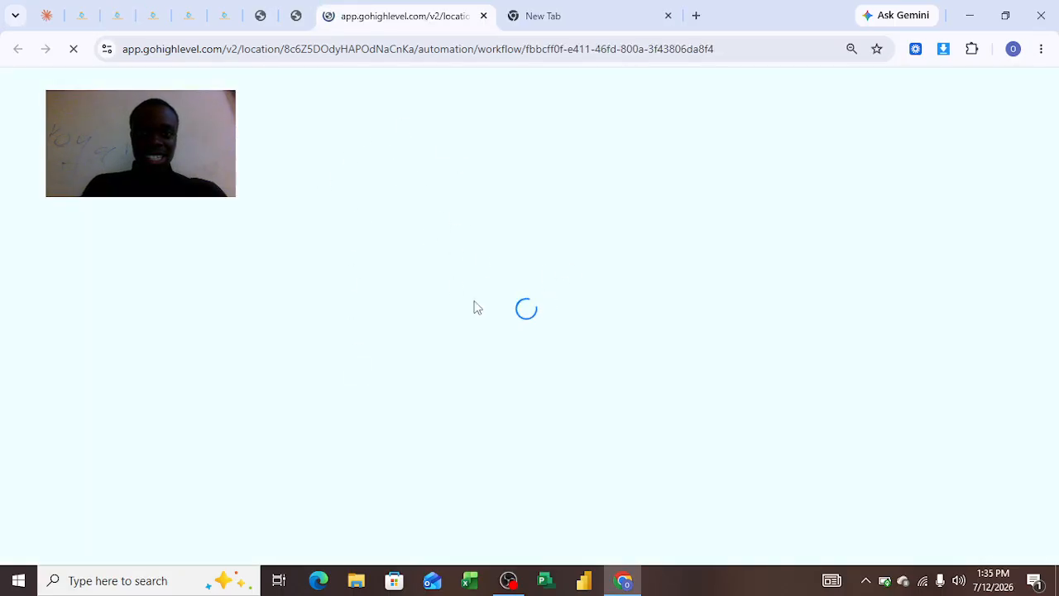
# Return to the opportunities pipeline and inspect the lead card's details in the New Lead stage.
pyautogui.click(117, 16)
pyautogui.click(147, 19)
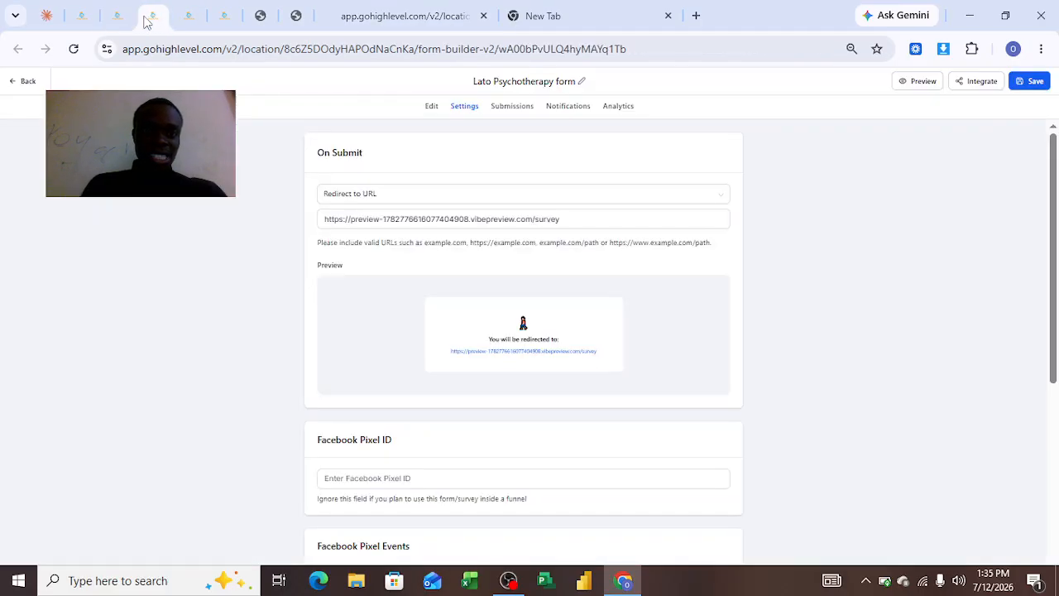
pyautogui.click(83, 16)
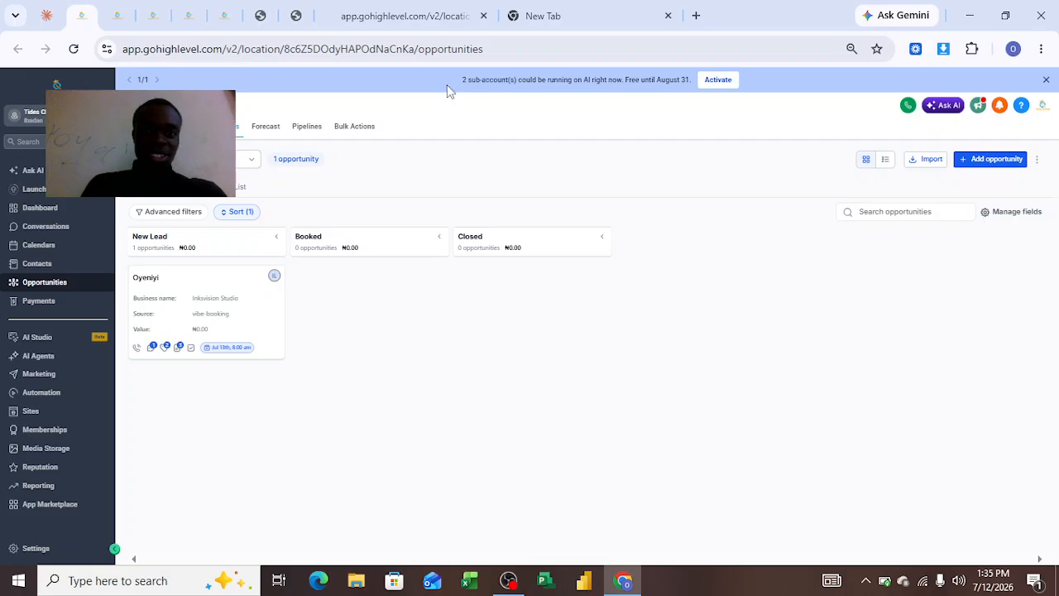
pyautogui.click(381, 17)
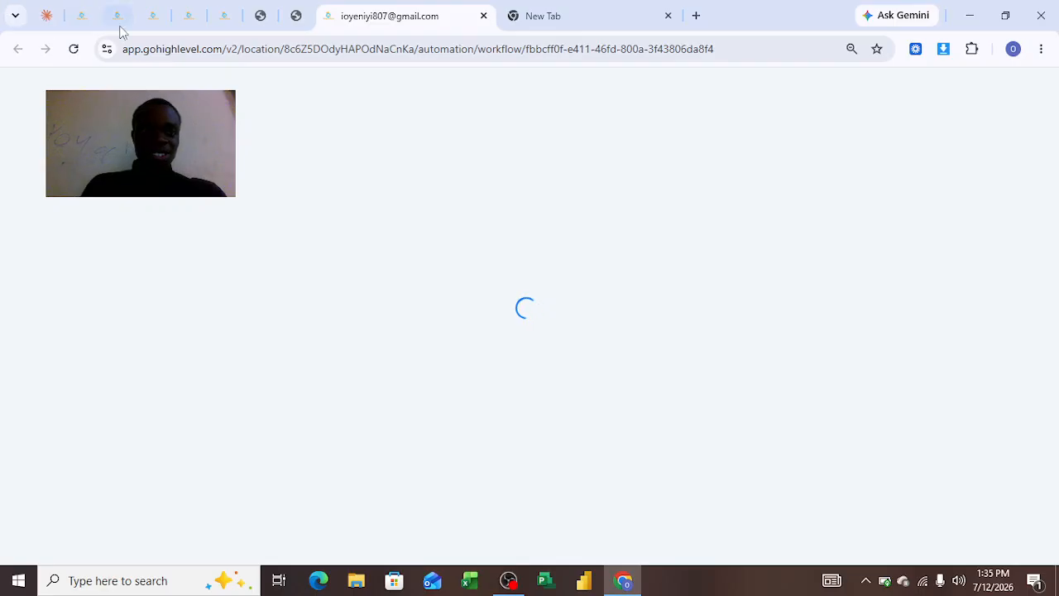
pyautogui.click(85, 17)
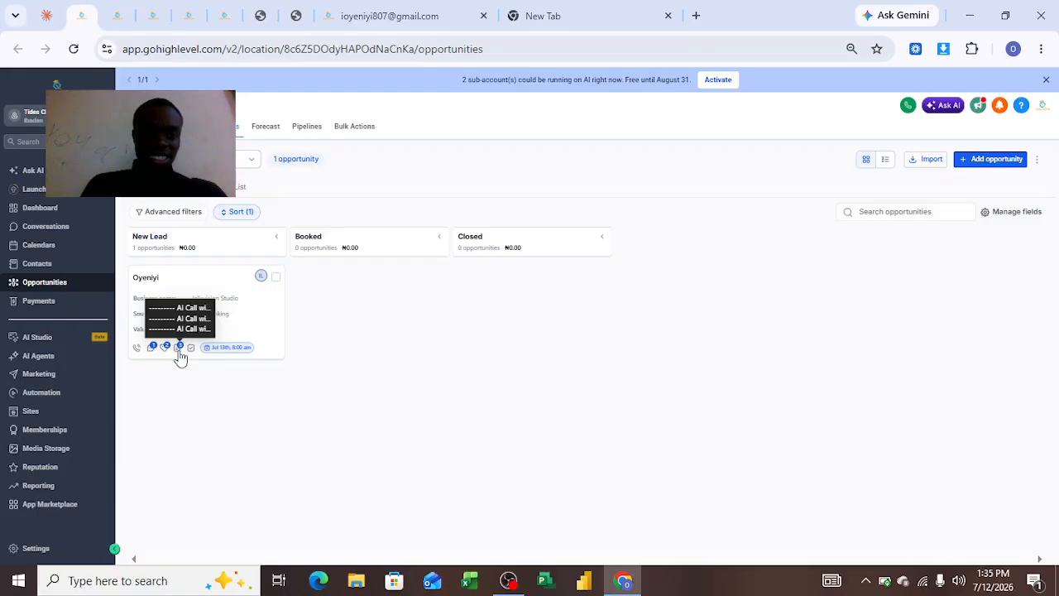
# Open the Form Submitted trigger in the 03-Lato Capture form Workflow to inspect its form filter.
pyautogui.click(402, 49)
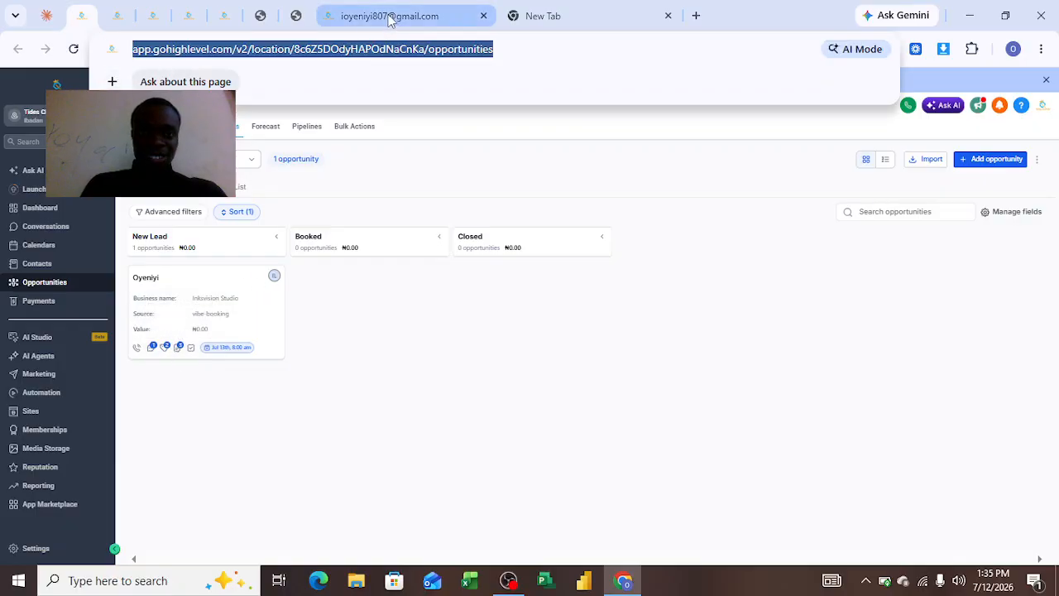
pyautogui.write('app.gohighlevel.com/v2/location/8c6Z5DOdyHAPOdNaCnKa/automation/workflow/fbbcff0f-e411-46fd-800a-3f43806da8f4')
pyautogui.press('Return')
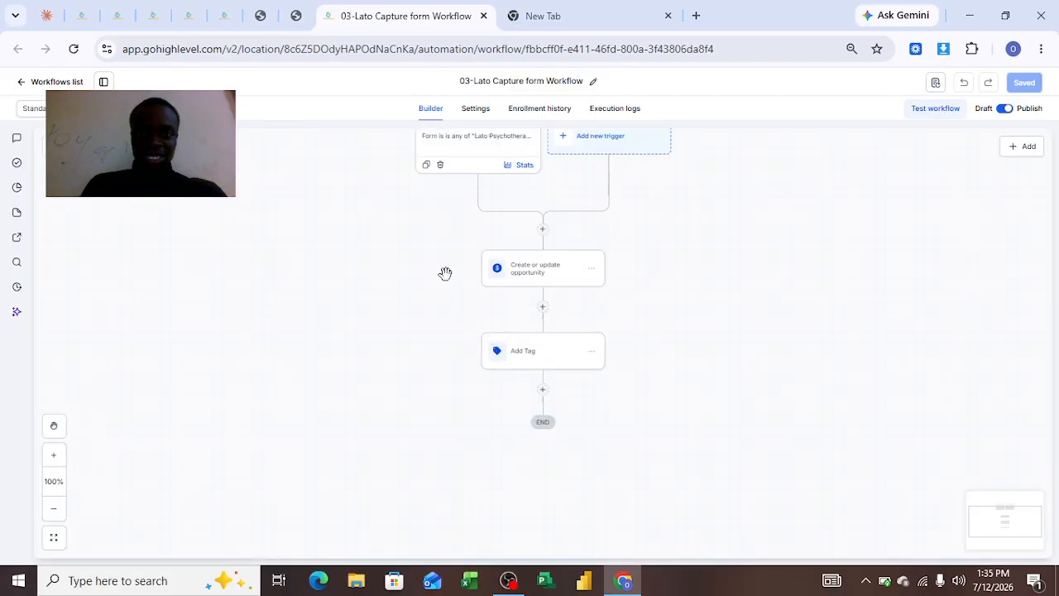
pyautogui.moveTo(356, 266); pyautogui.dragTo(359, 324)
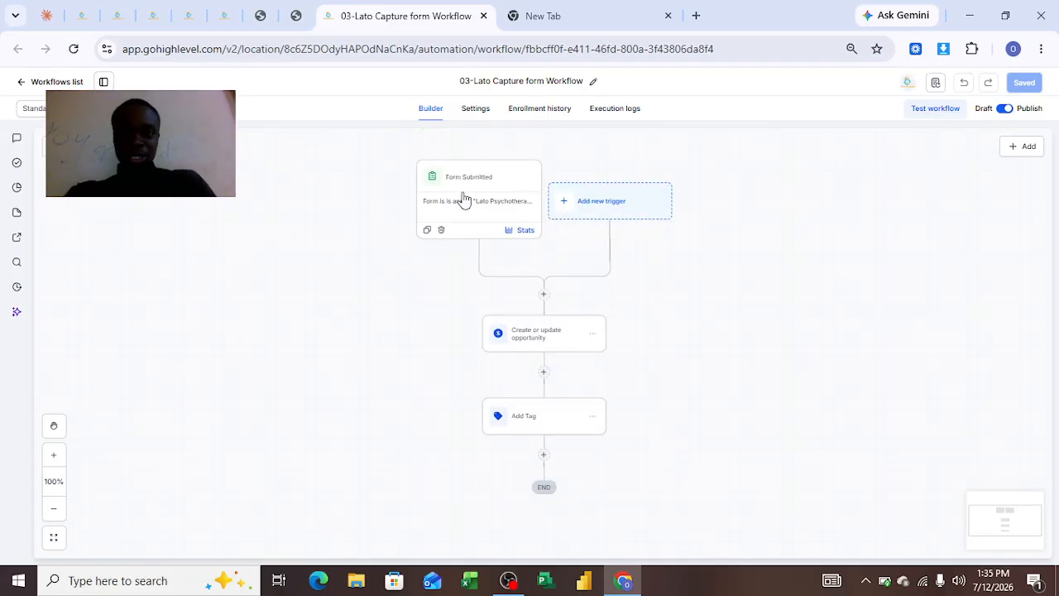
pyautogui.click(463, 200)
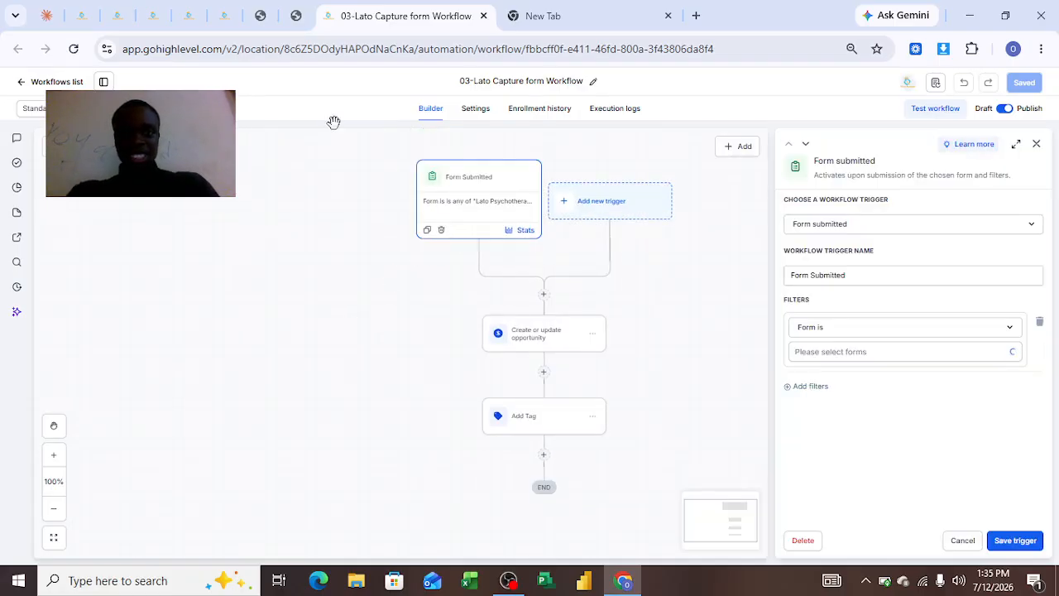
# Compare the trigger's form filter with the Lato Psychotherapy form in the form builder, and return to the workflow.
pyautogui.click(158, 10)
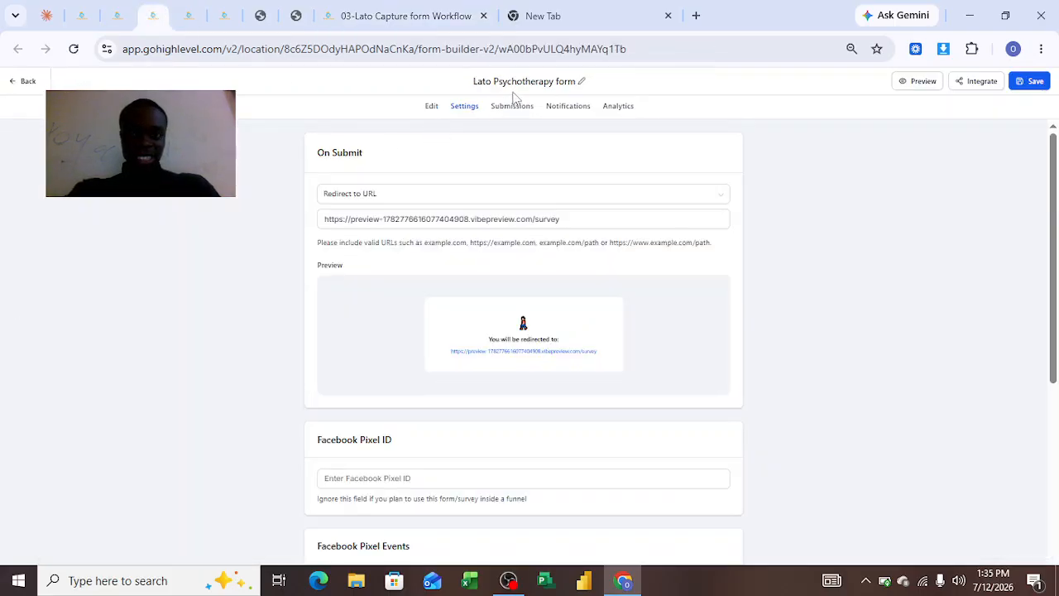
pyautogui.click(431, 108)
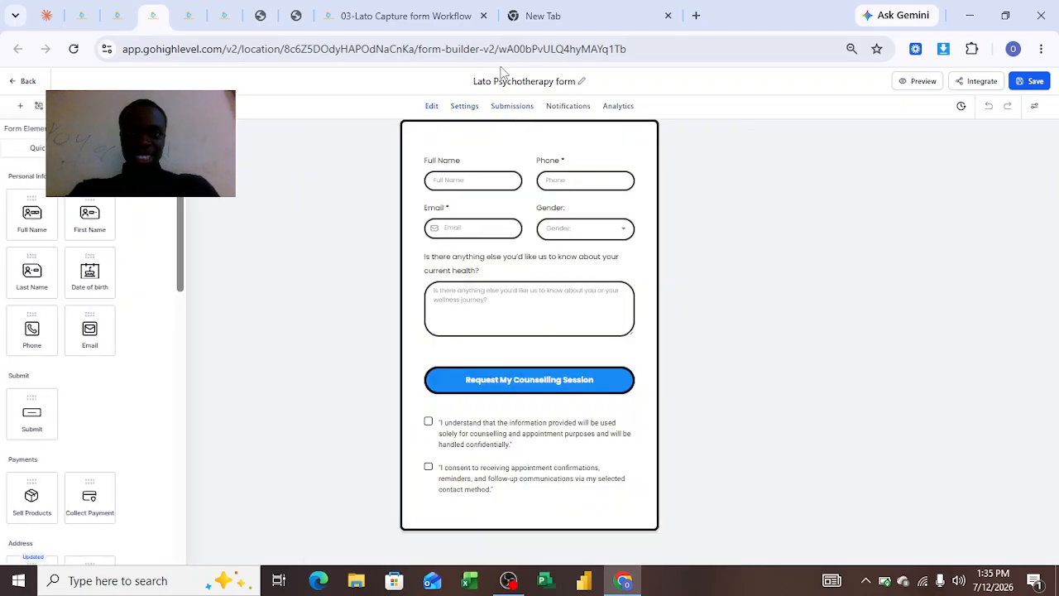
pyautogui.click(447, 25)
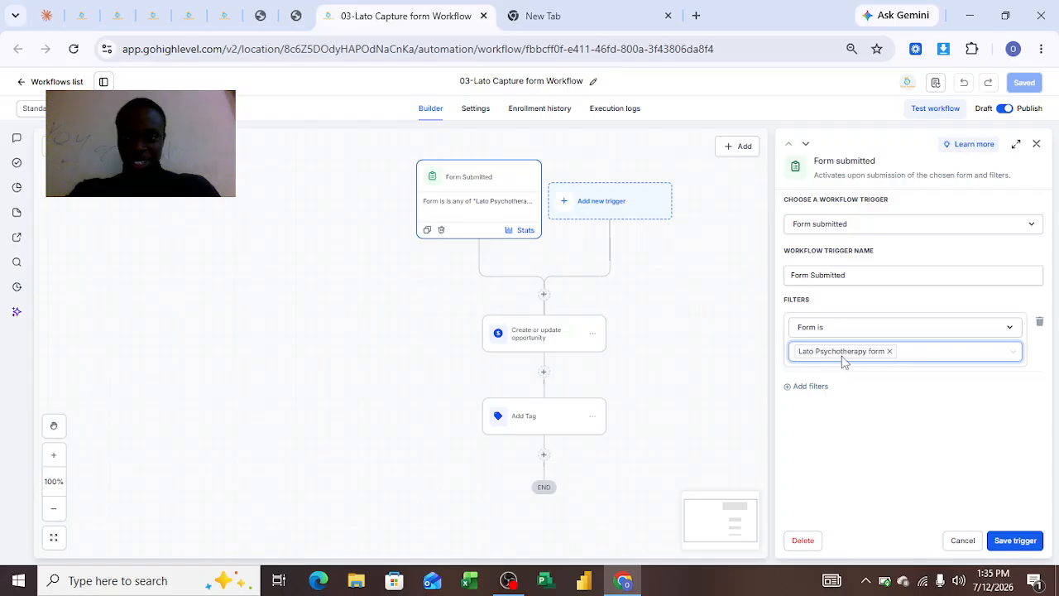
# Inspect the Create or update opportunity action's pipeline and stage settings and compare them with the opportunities board.
pyautogui.click(545, 350)
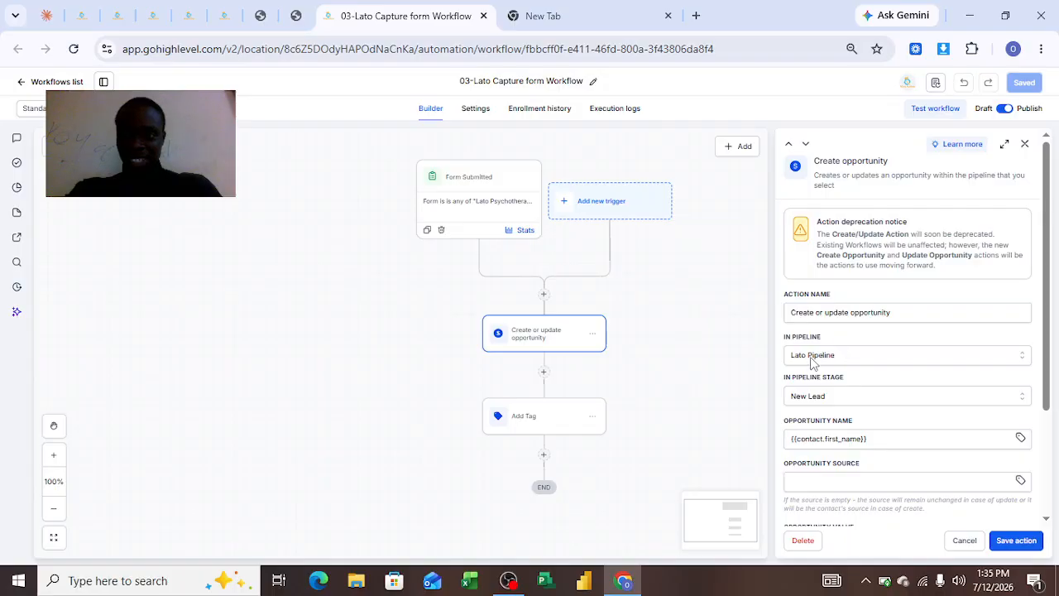
pyautogui.click(81, 15)
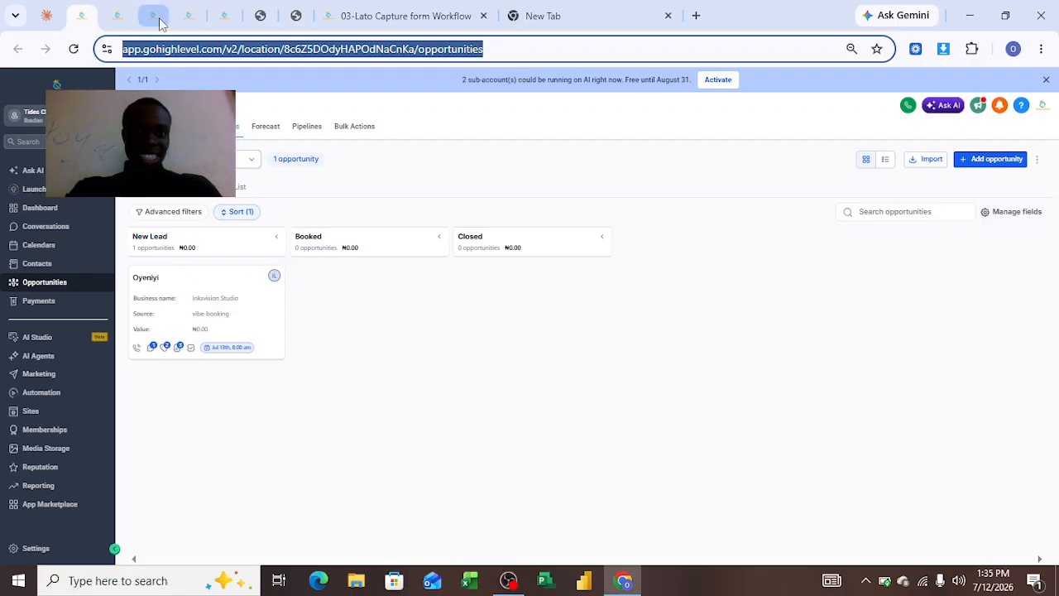
pyautogui.click(421, 23)
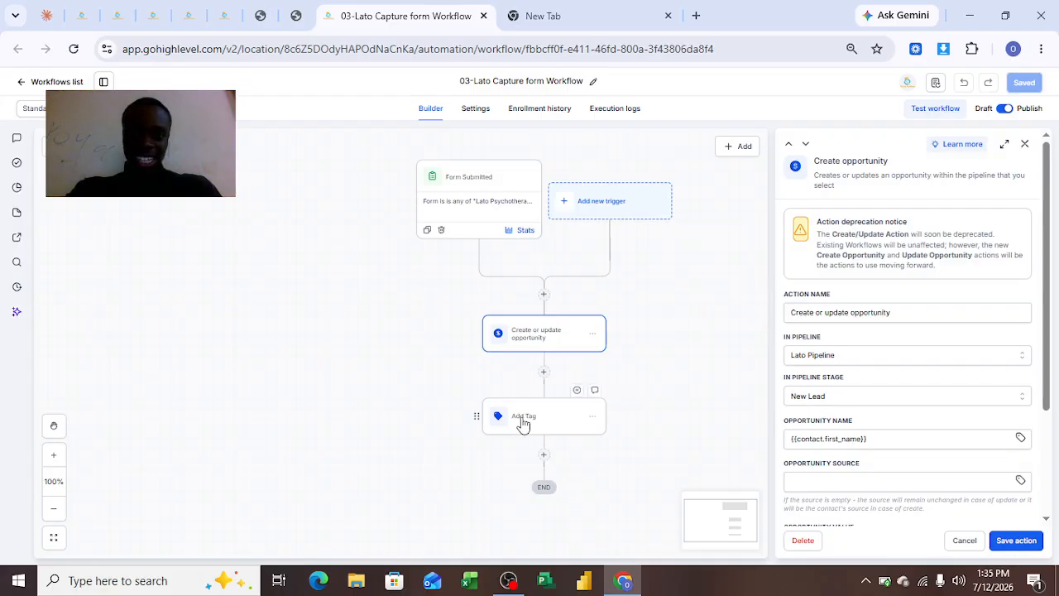
# Inspect the Add Tag action's tag in the capture workflow, and revisit the workflows list and the opportunities board.
pyautogui.click(523, 424)
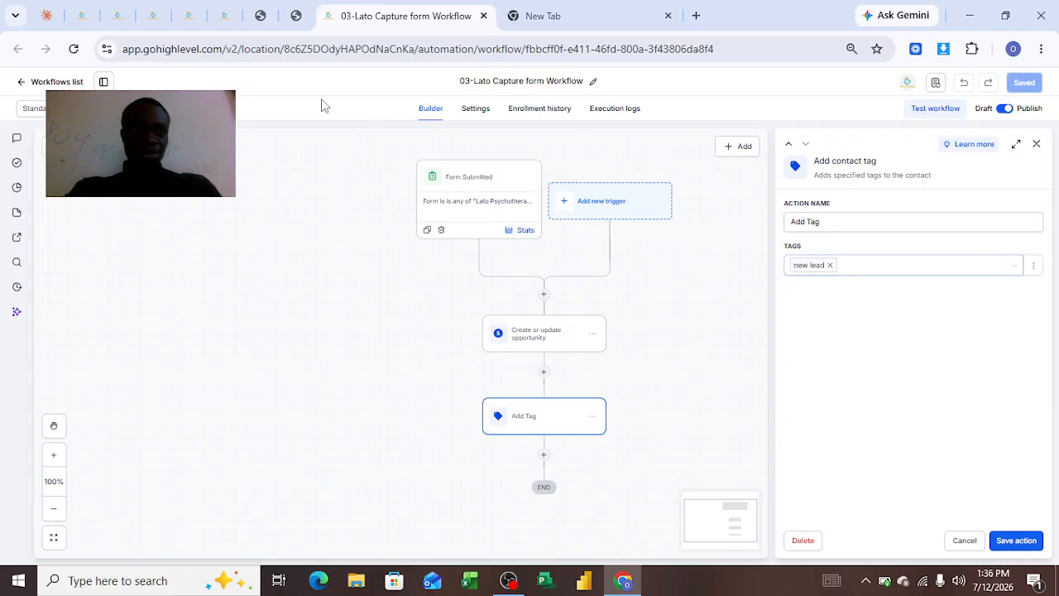
pyautogui.click(107, 25)
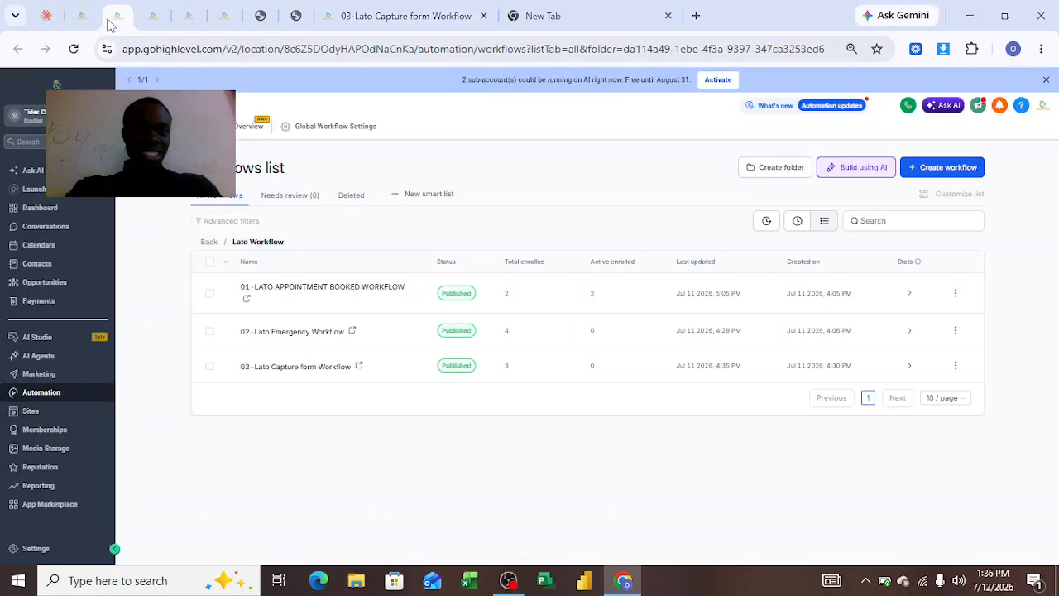
pyautogui.click(82, 15)
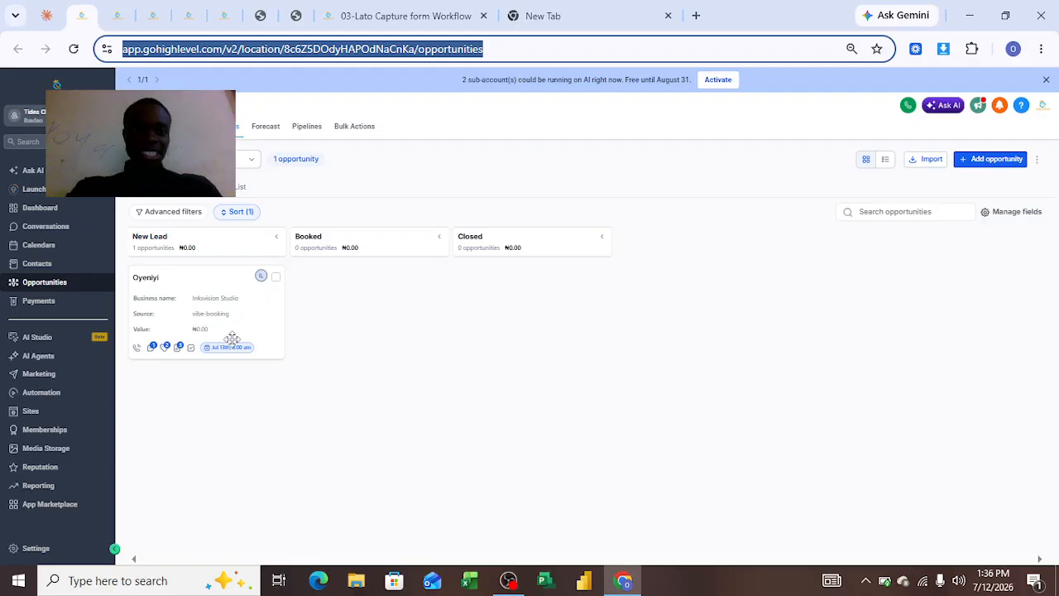
pyautogui.click(420, 13)
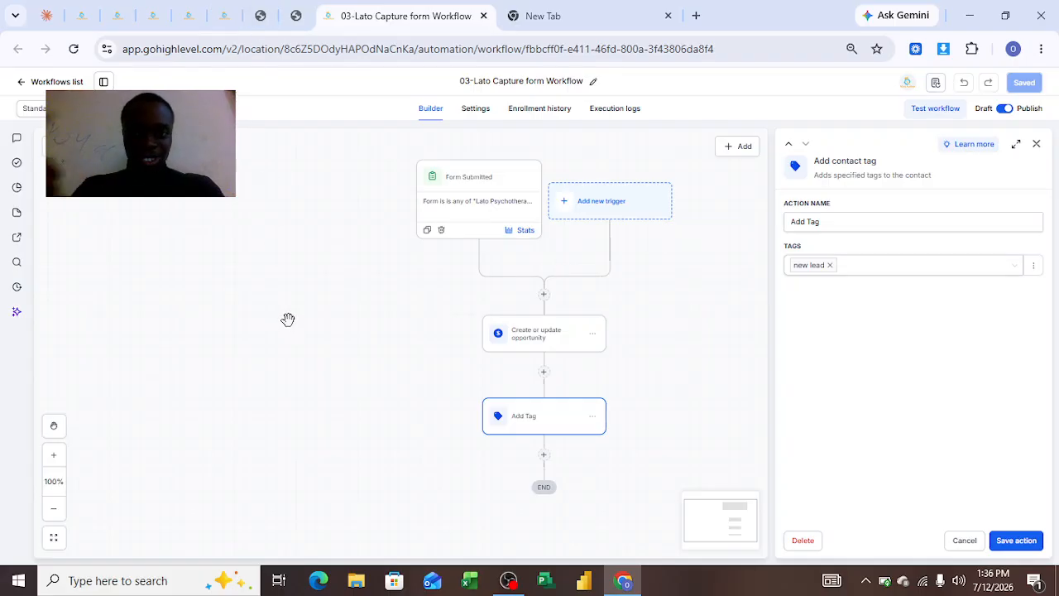
# Return to the survey page and review the Section 2 questions down to the preferred days.
pyautogui.click(296, 17)
pyautogui.click(263, 17)
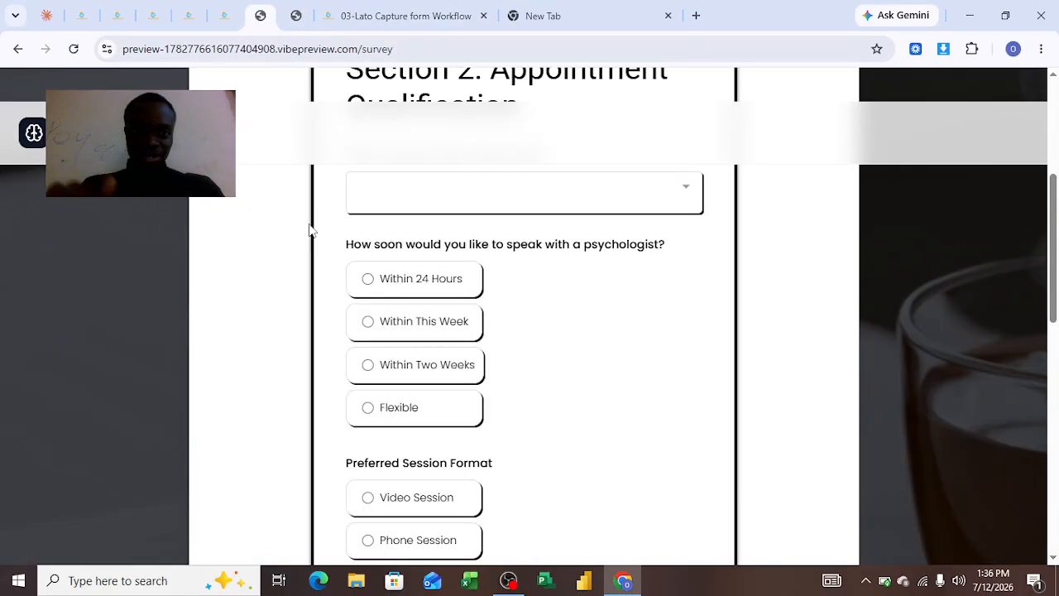
pyautogui.scroll(3, 257, 247)
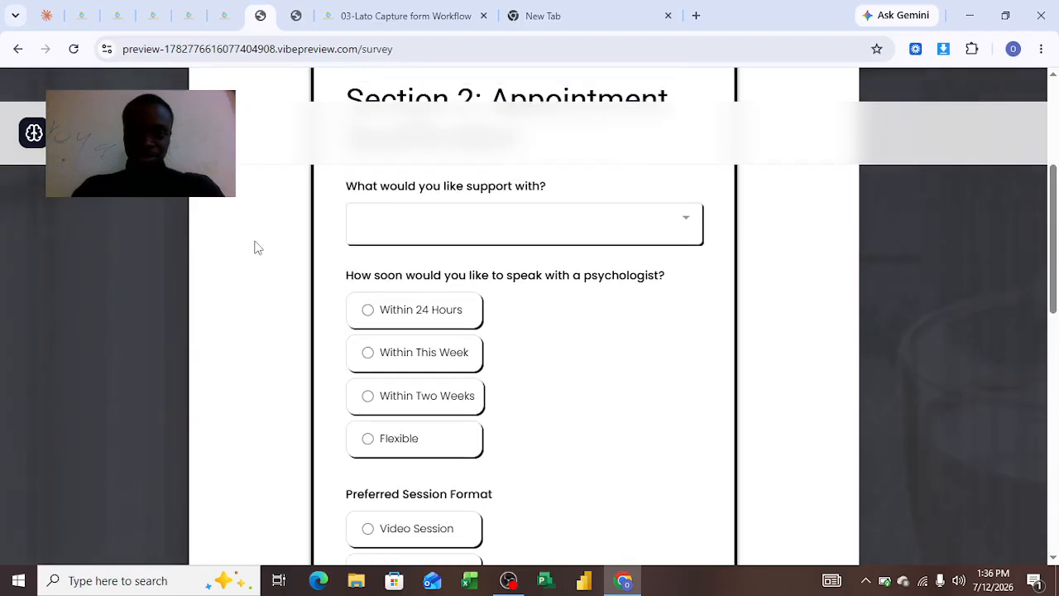
pyautogui.scroll(-5, 259, 321)
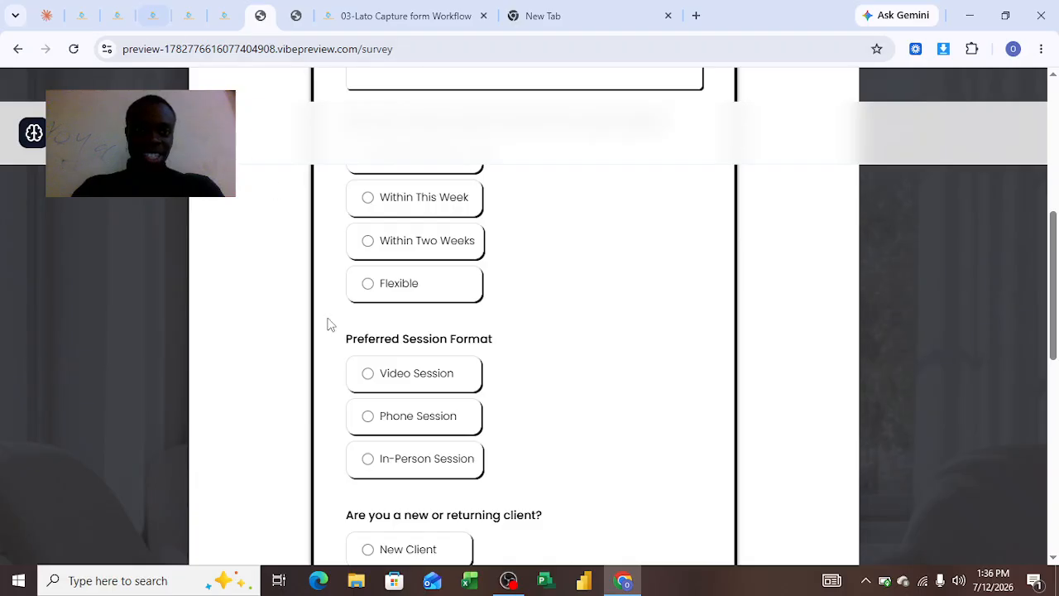
pyautogui.scroll(-1, 364, 423)
pyautogui.scroll(-10, 364, 418)
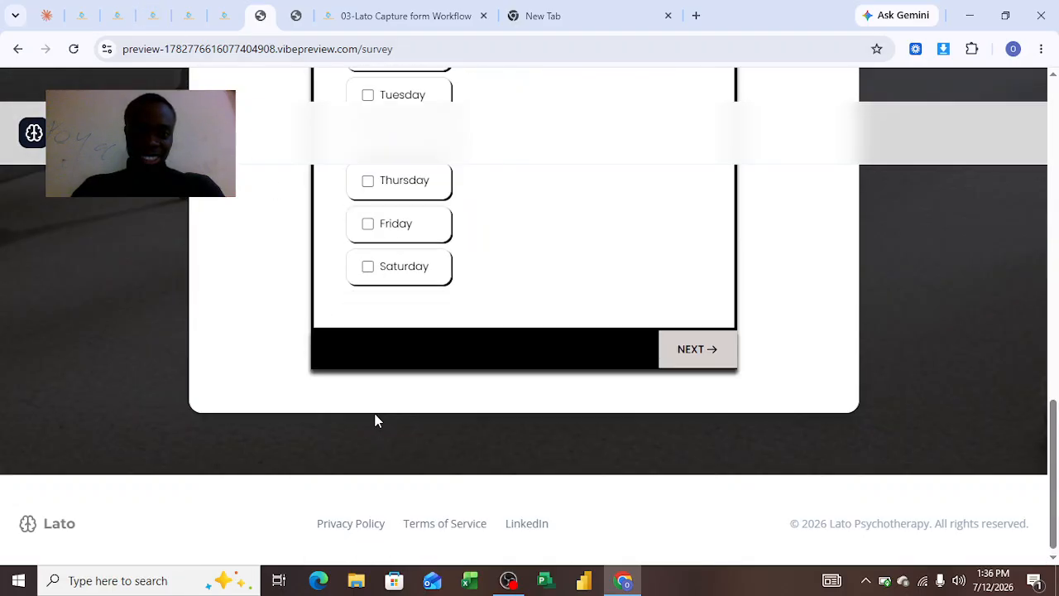
# Complete survey Section 3 with Yes for the mental health crisis question and the consent statement accepted, and submit the survey.
pyautogui.click(681, 349)
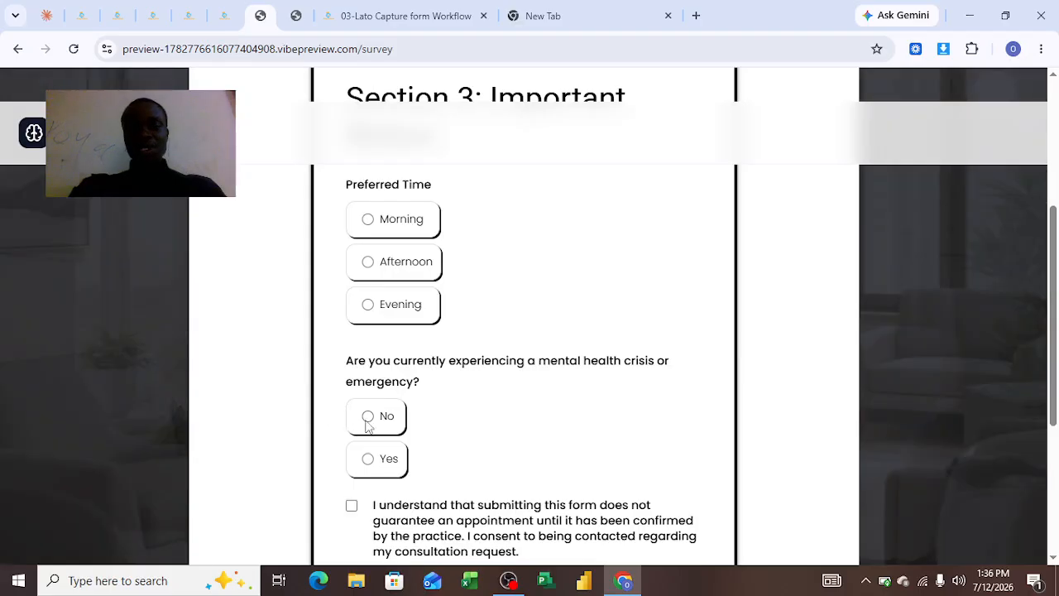
pyautogui.click(352, 507)
pyautogui.scroll(-1, 546, 452)
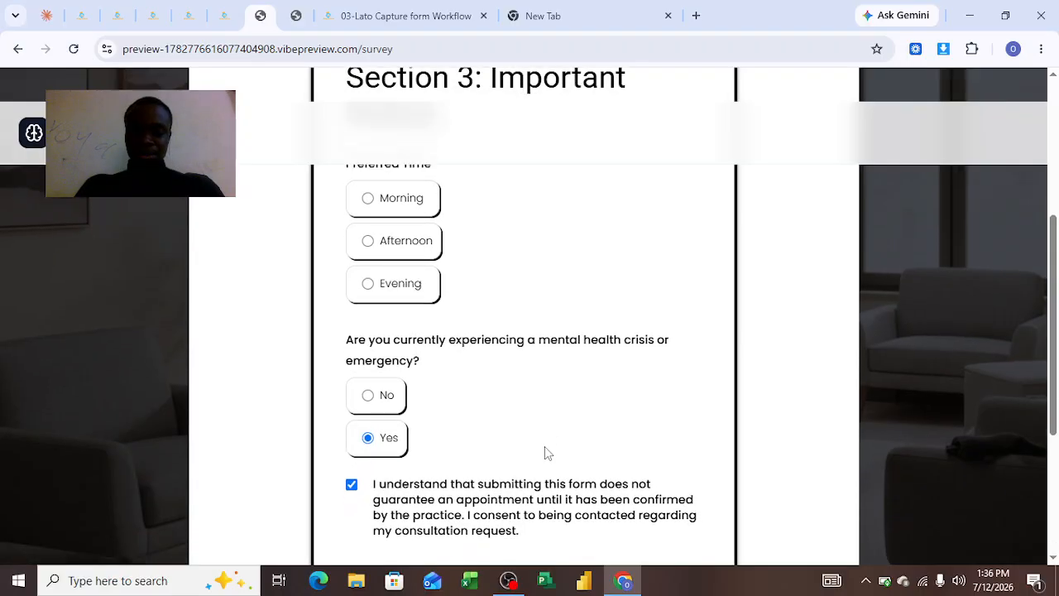
pyautogui.scroll(-3, 580, 490)
pyautogui.click(686, 342)
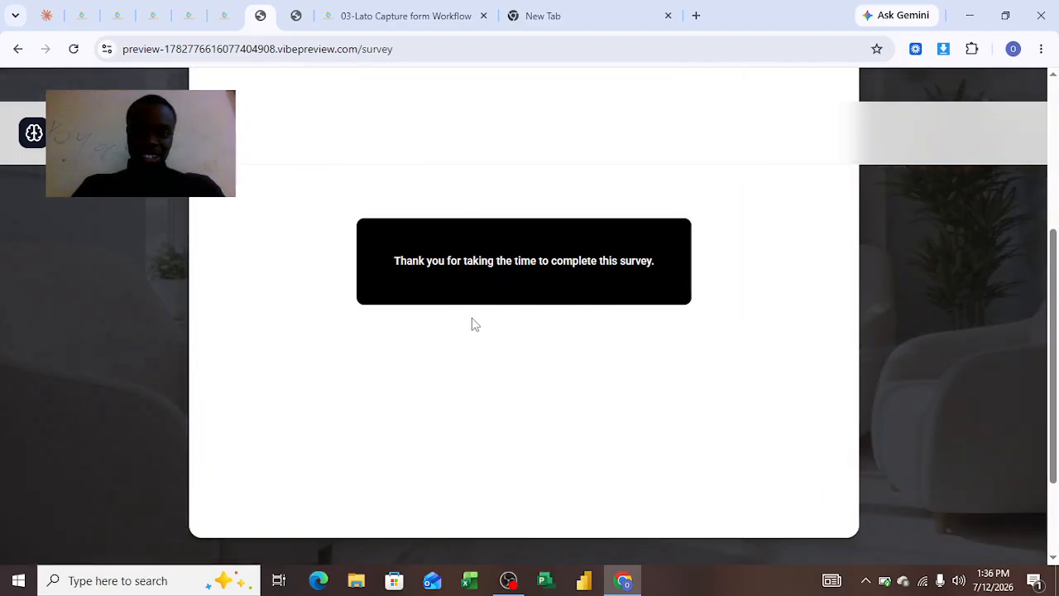
# Check the lead's card on the opportunities board, and open 02-Lato Emergency Workflow in a new tab from the workflows list.
pyautogui.click(93, 21)
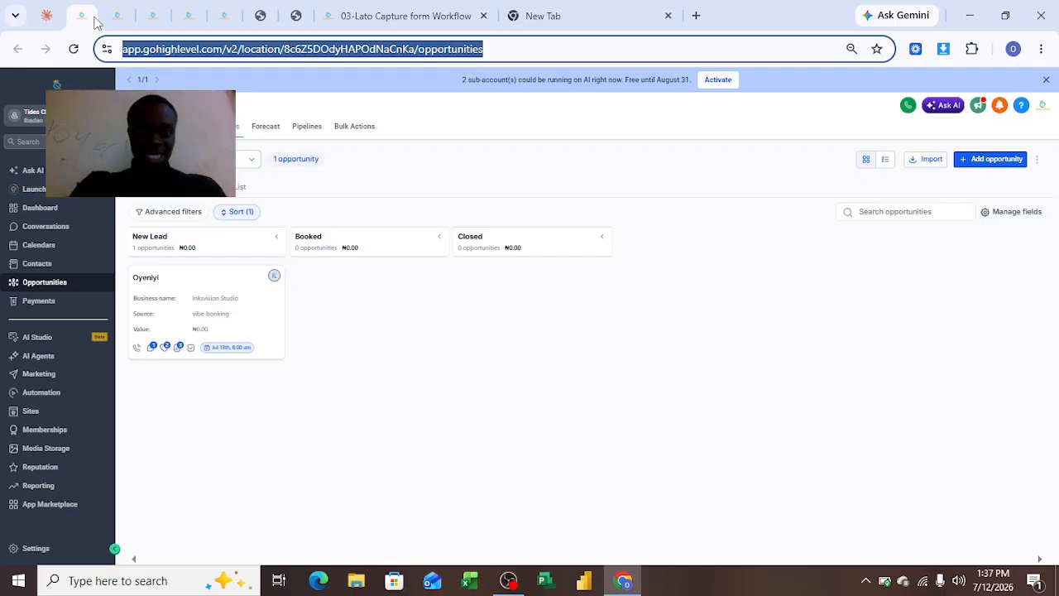
pyautogui.moveTo(165, 353)
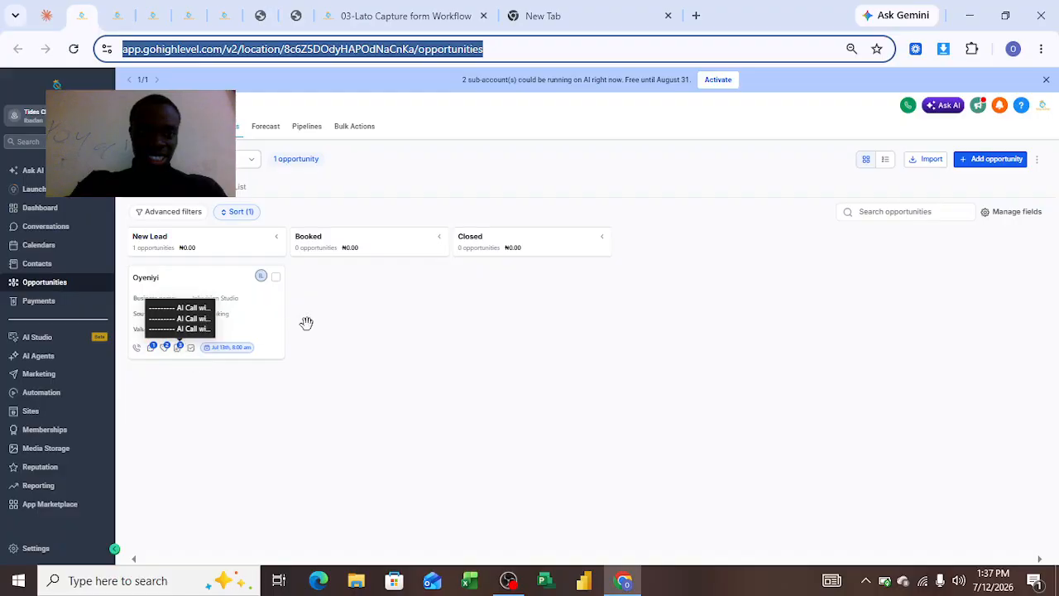
pyautogui.click(403, 27)
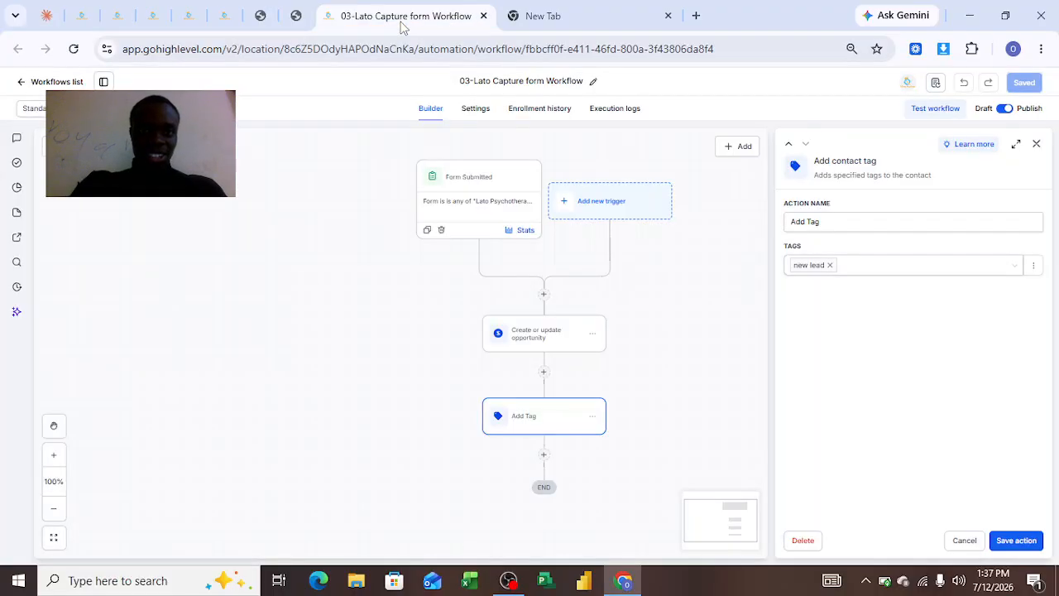
pyautogui.click(117, 18)
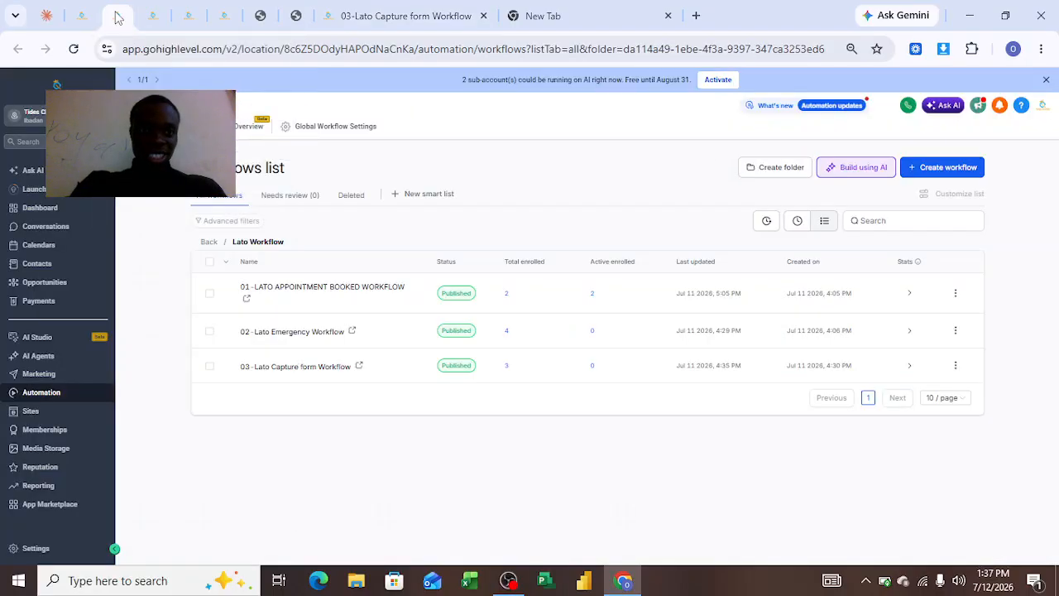
pyautogui.click(349, 334)
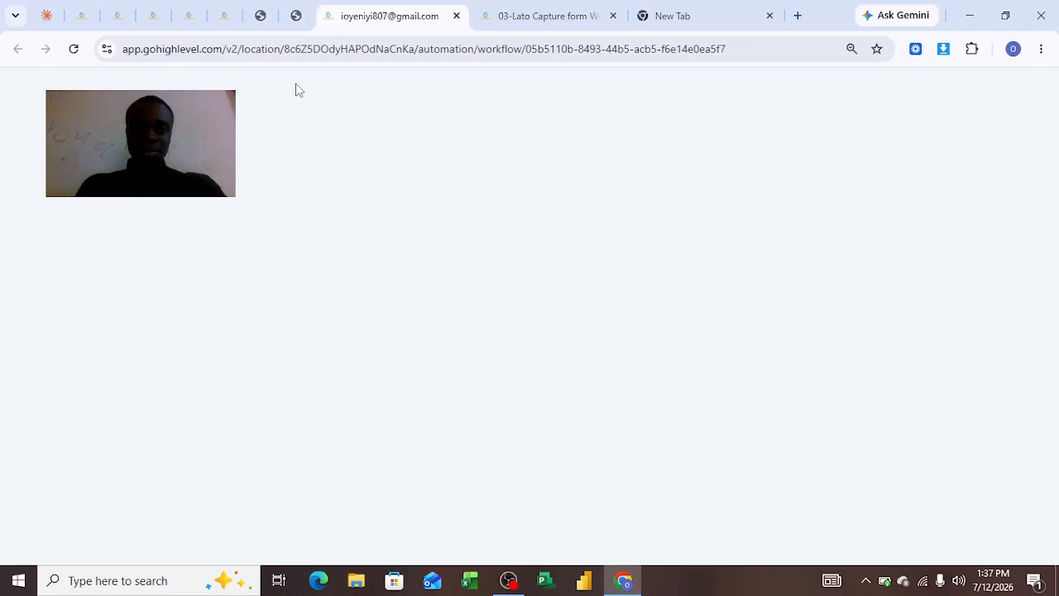
# Open the New Lead opportunity's details on the opportunities board and check its Tags field.
pyautogui.click(115, 18)
pyautogui.click(82, 18)
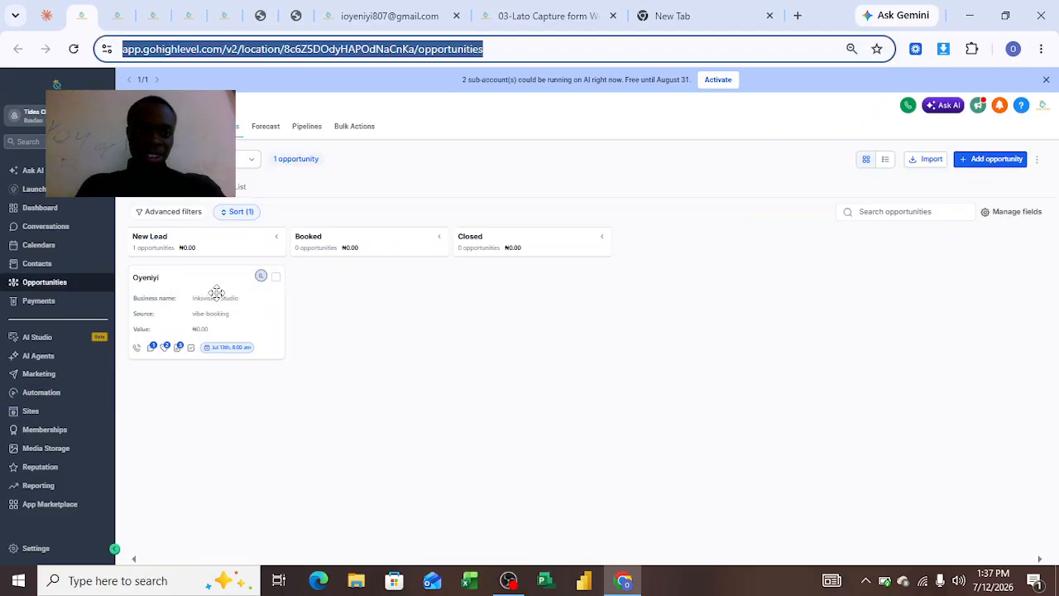
pyautogui.click(194, 313)
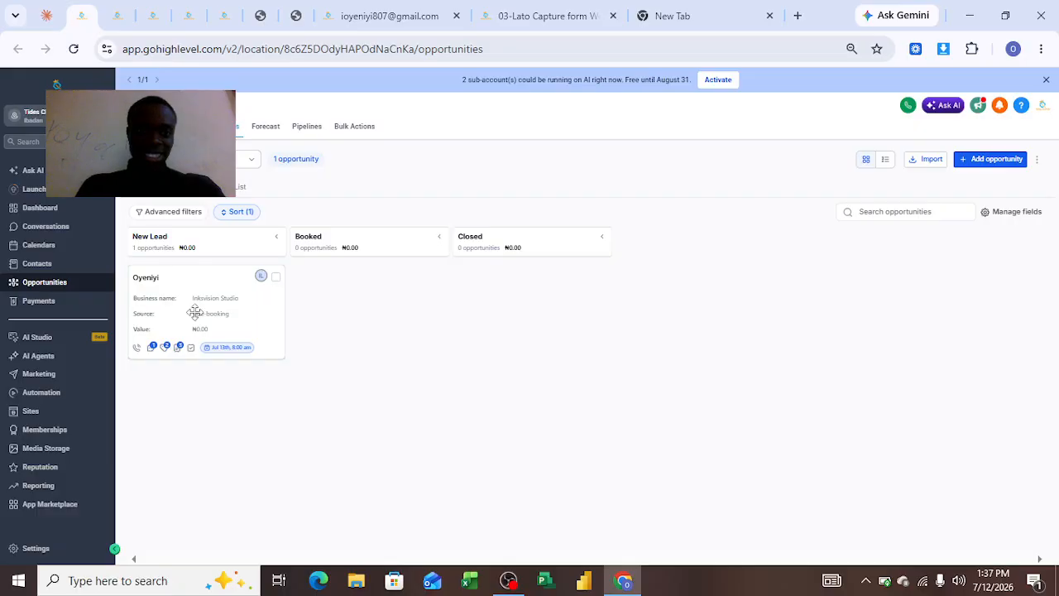
pyautogui.click(194, 312)
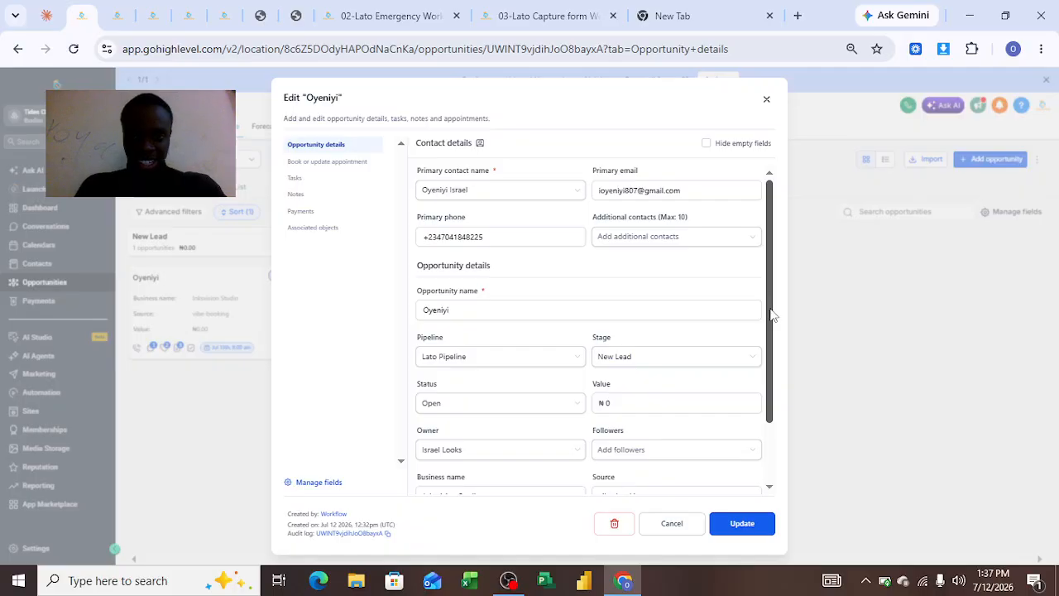
pyautogui.moveTo(770, 310); pyautogui.dragTo(756, 428)
pyautogui.click(601, 478)
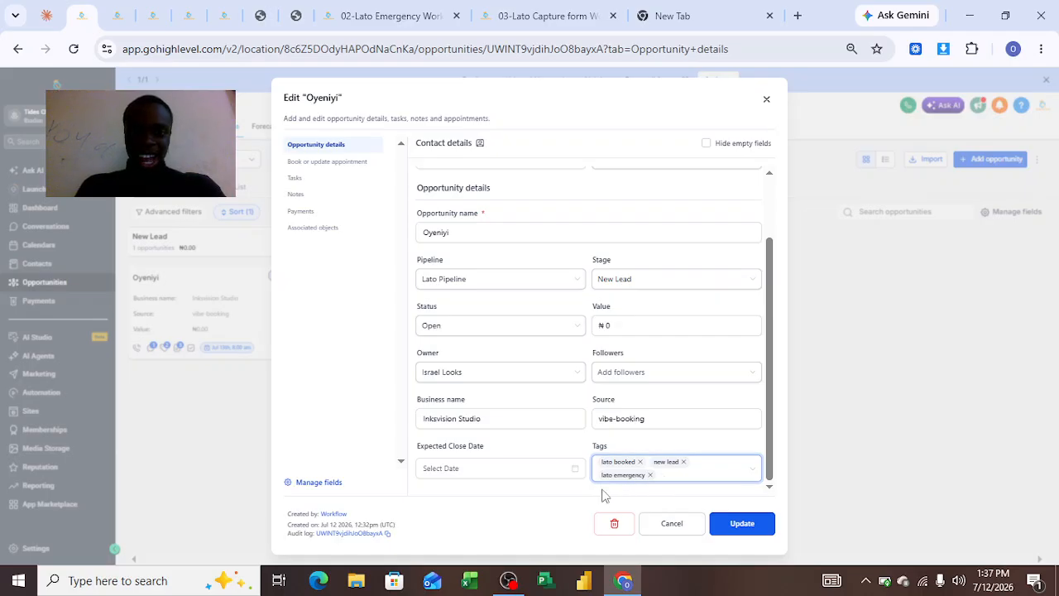
pyautogui.click(576, 531)
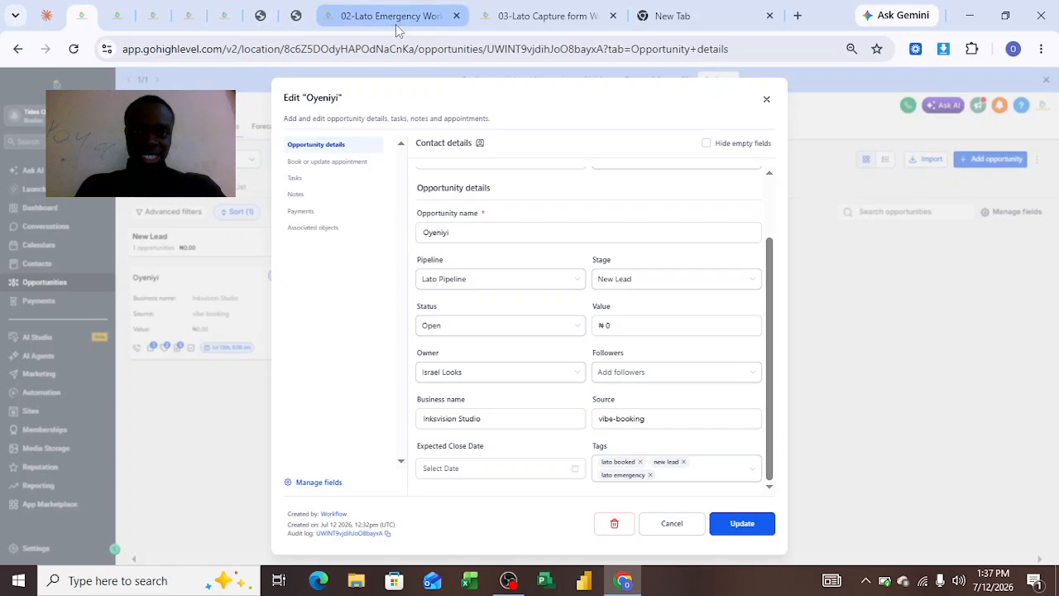
# Inspect the Survey Submitted trigger's survey filter in 02-Lato Emergency Workflow, comparing it with the submitted survey page and the capture workflow.
pyautogui.click(423, 25)
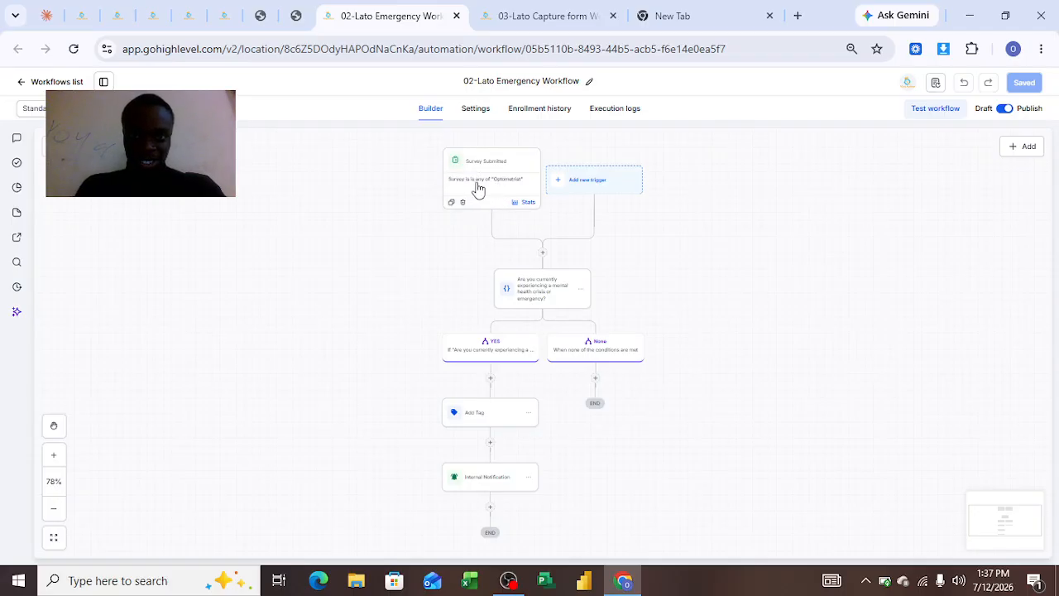
pyautogui.click(478, 190)
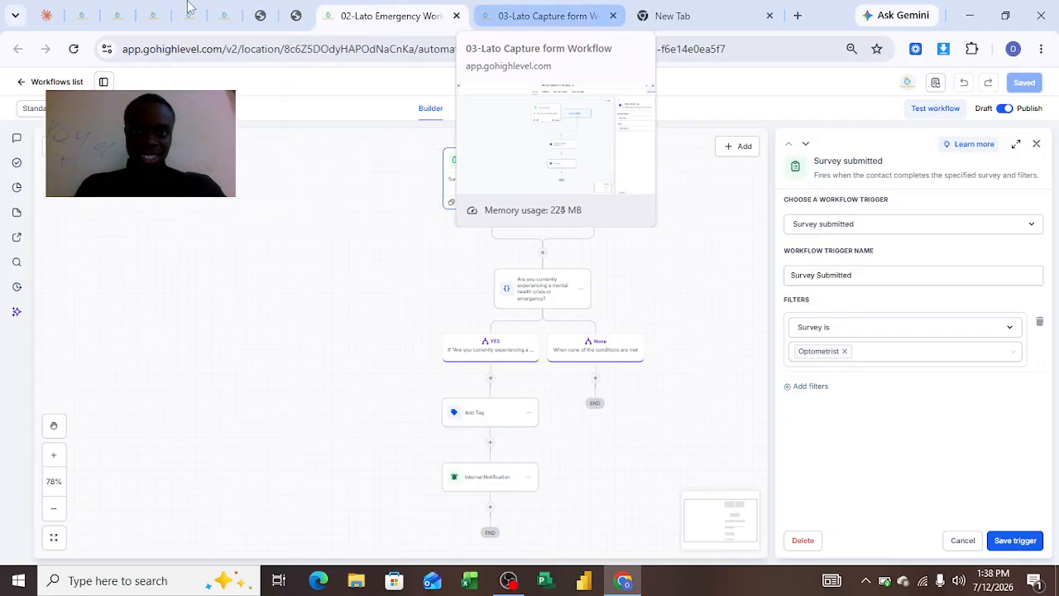
pyautogui.click(257, 24)
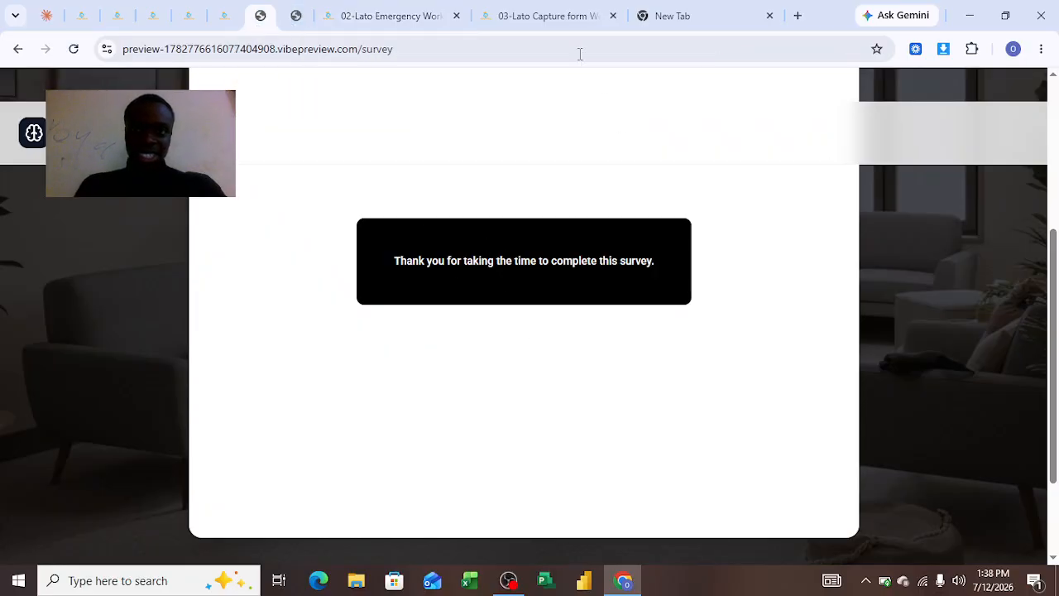
pyautogui.click(553, 16)
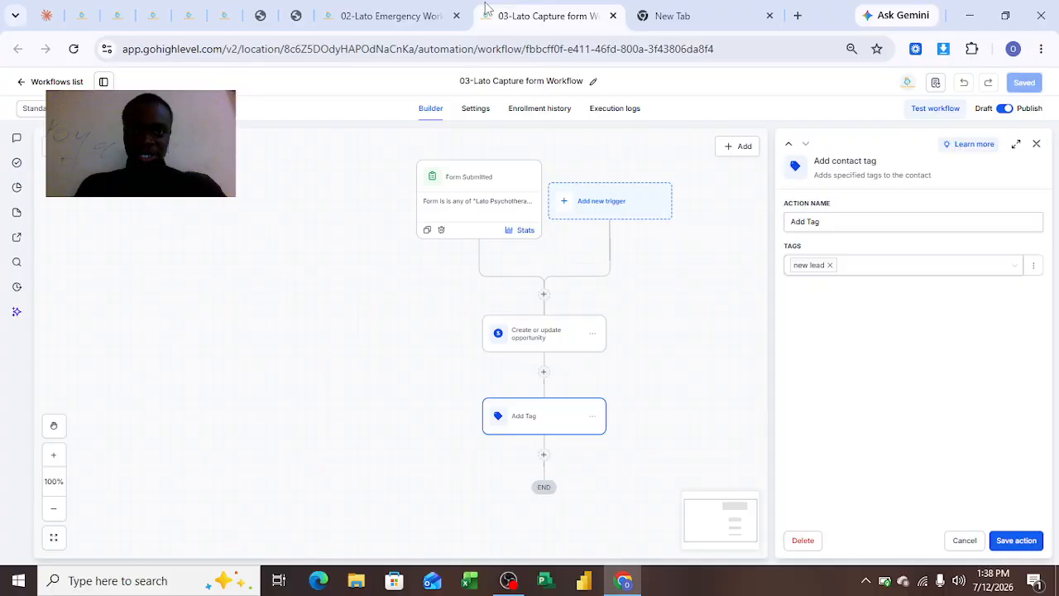
pyautogui.click(393, 16)
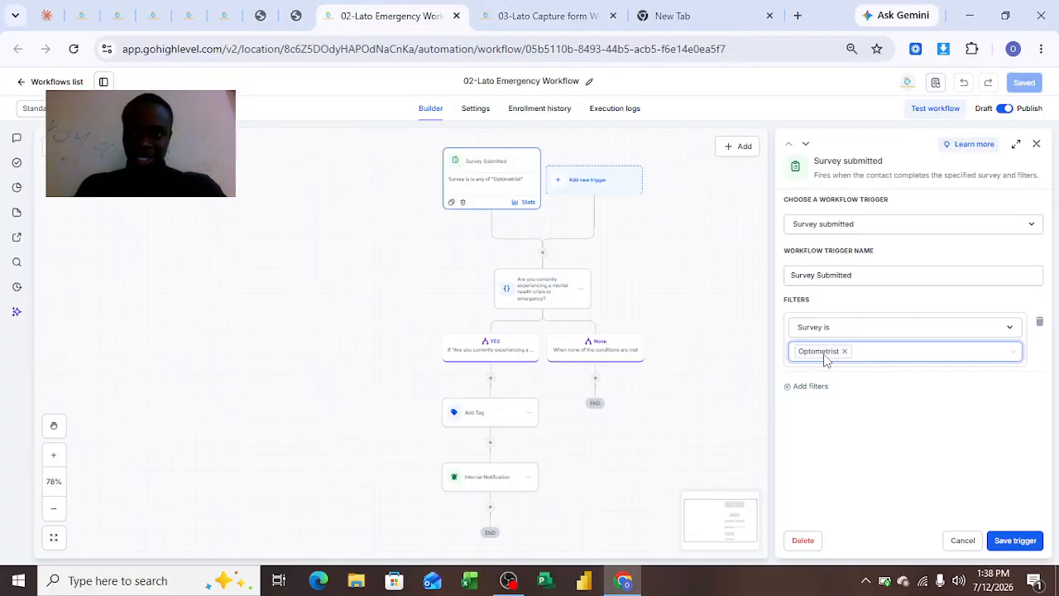
pyautogui.click(693, 269)
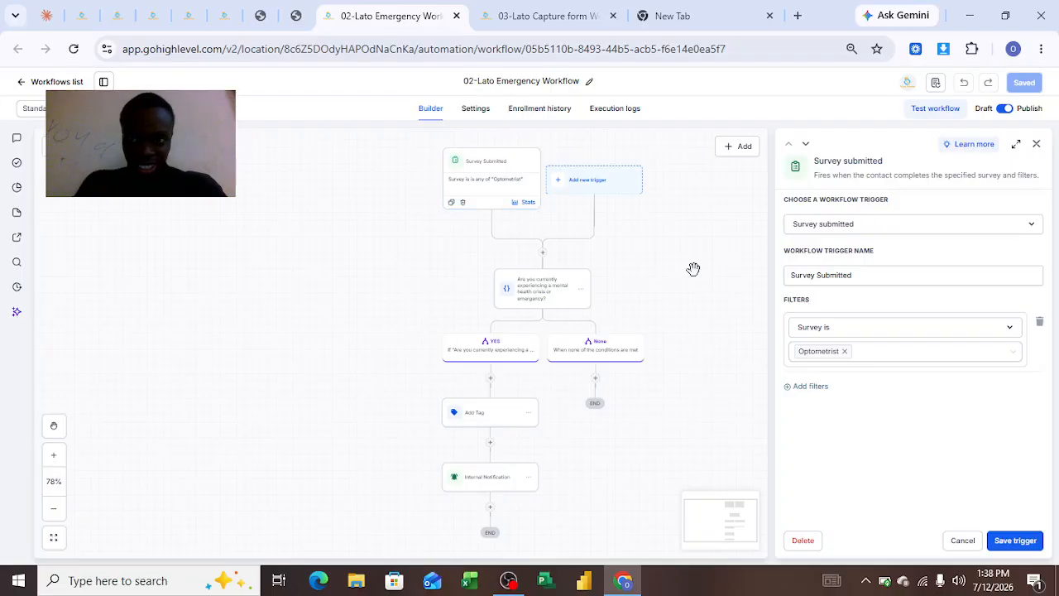
pyautogui.click(1036, 145)
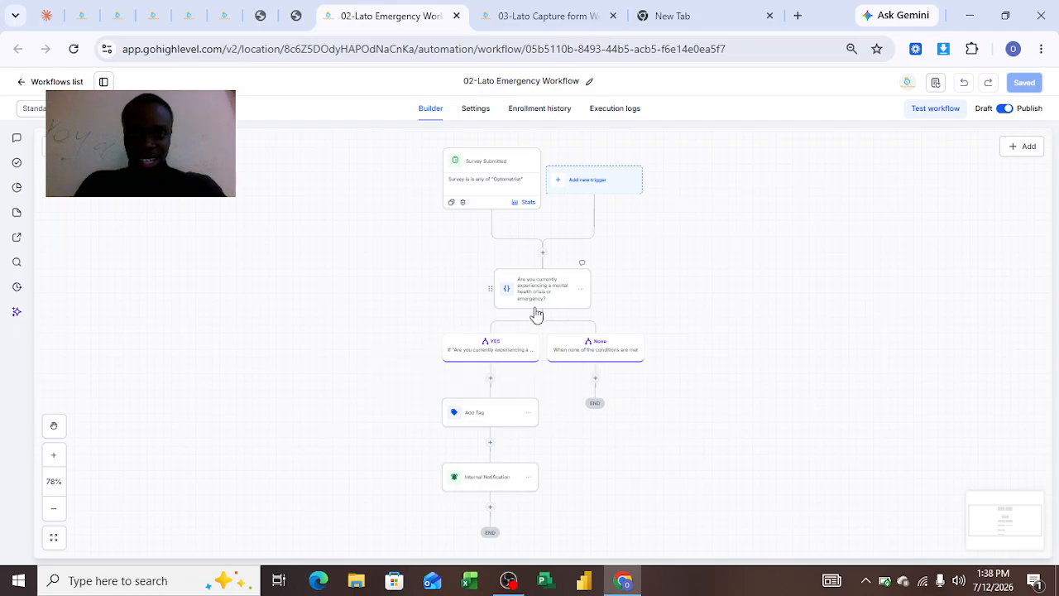
# Inspect the If / else action on the mental health crisis question, including its YES branch name and condition.
pyautogui.click(536, 313)
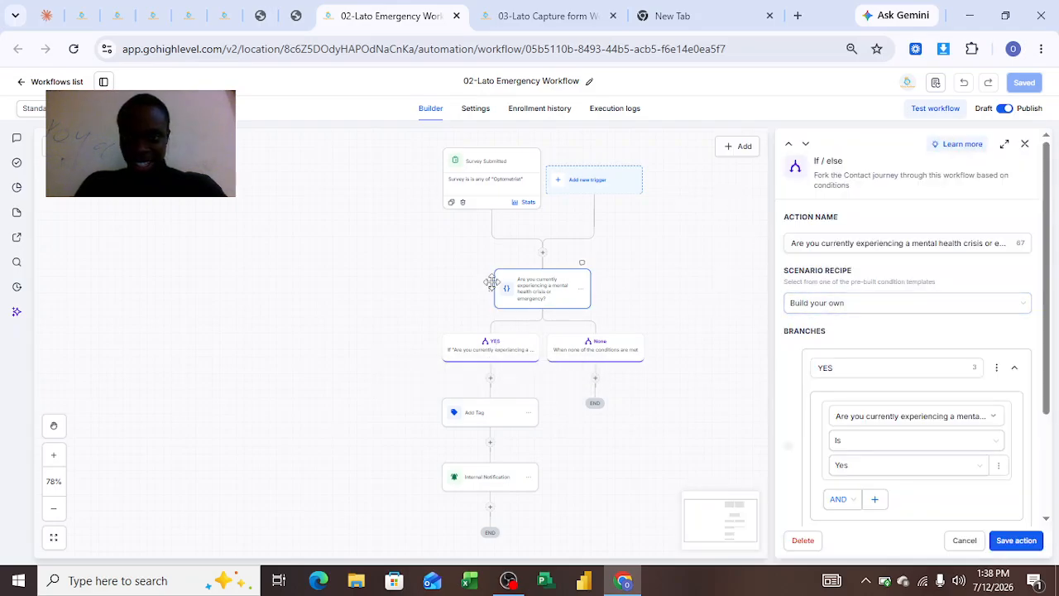
pyautogui.click(963, 242)
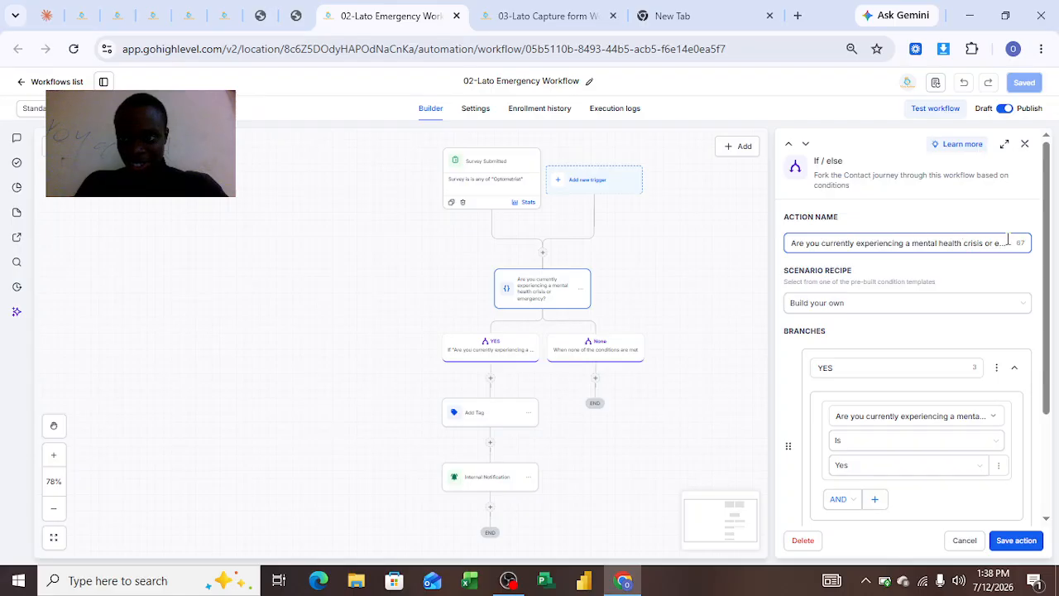
pyautogui.click(832, 370)
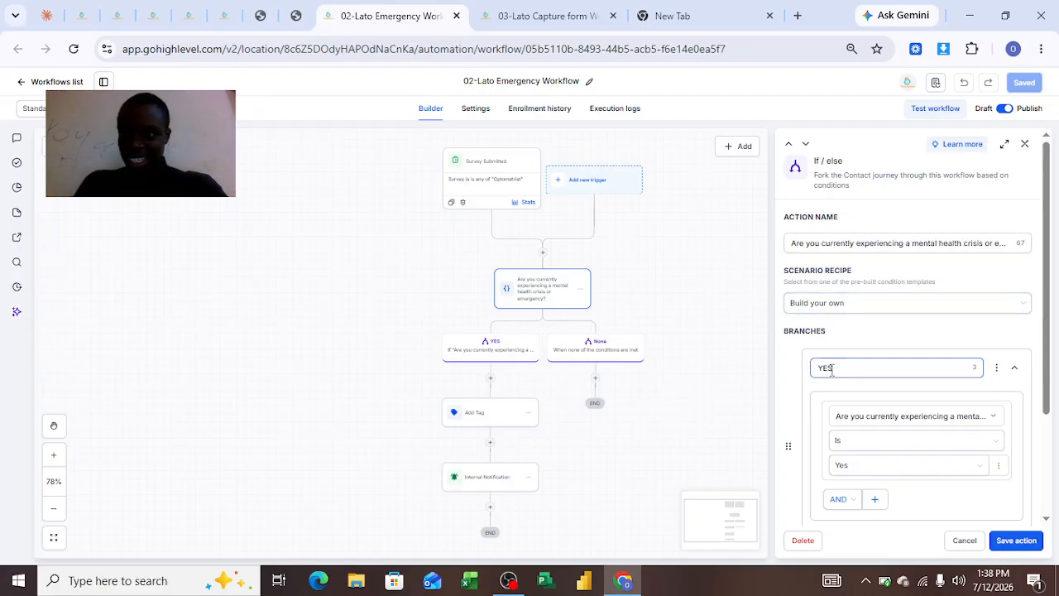
pyautogui.click(839, 443)
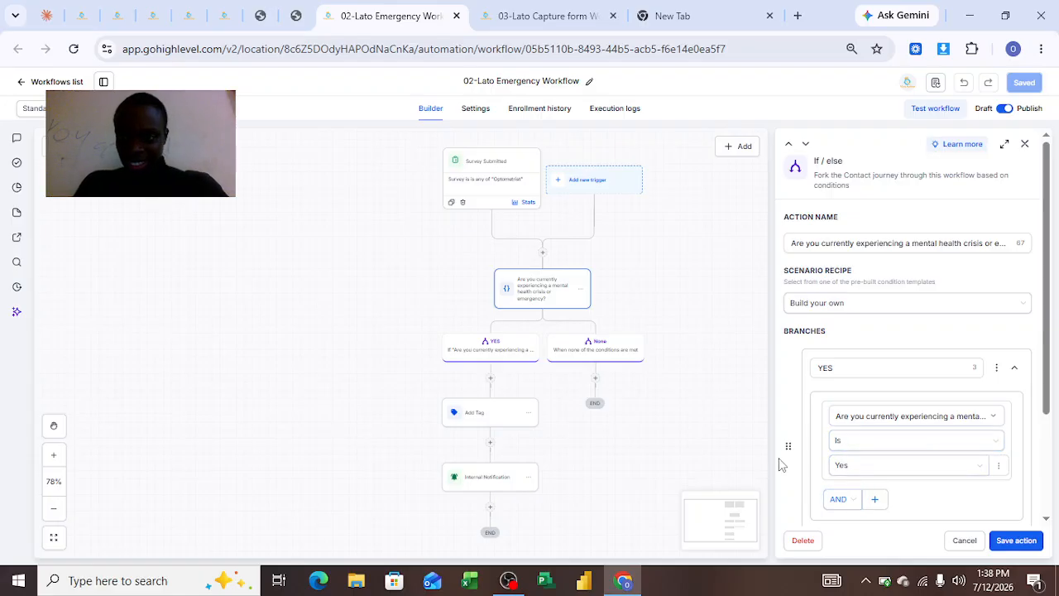
# Inspect the emergency workflow's Add Tag action and compare its tag with the tags on the lead's opportunity.
pyautogui.click(482, 430)
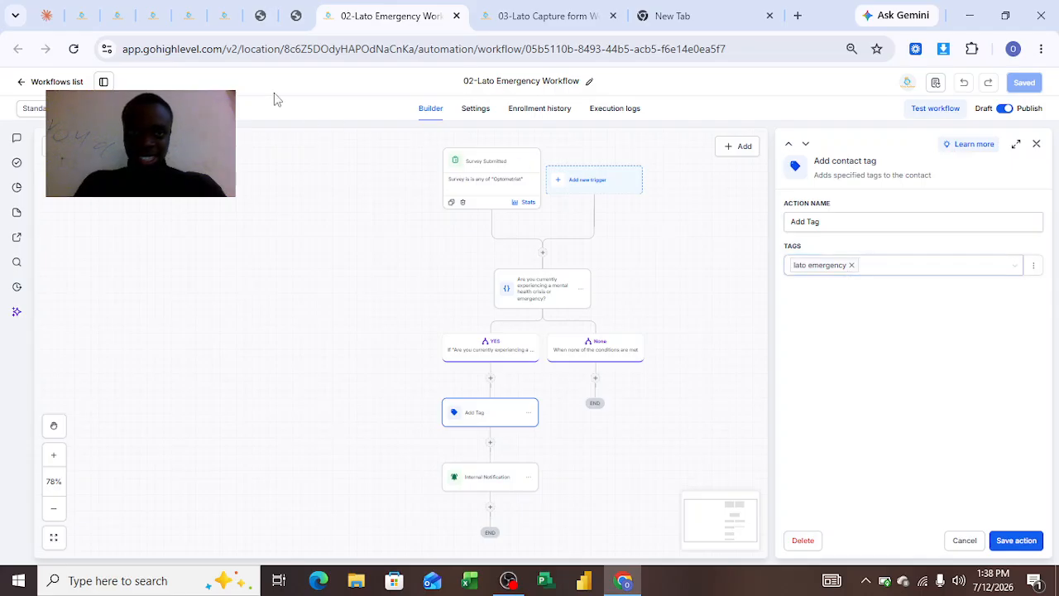
pyautogui.click(118, 16)
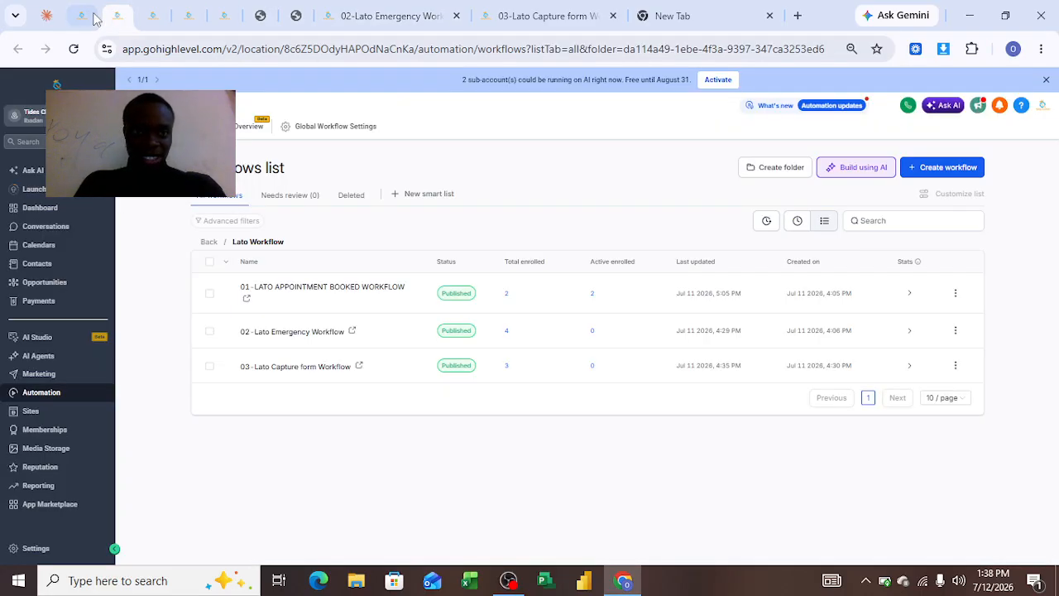
pyautogui.click(82, 16)
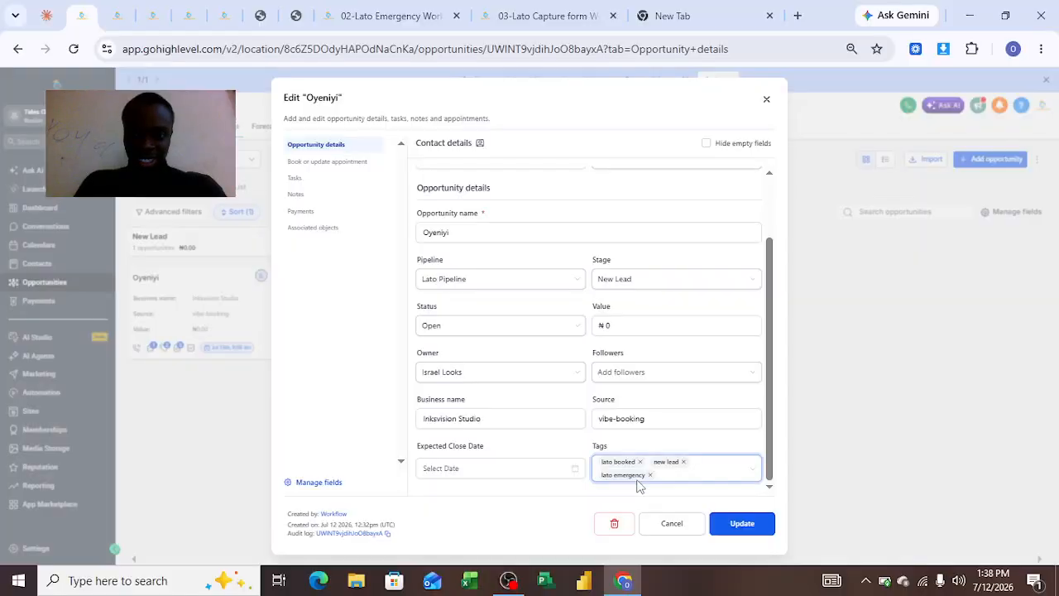
pyautogui.click(561, 16)
pyautogui.click(382, 16)
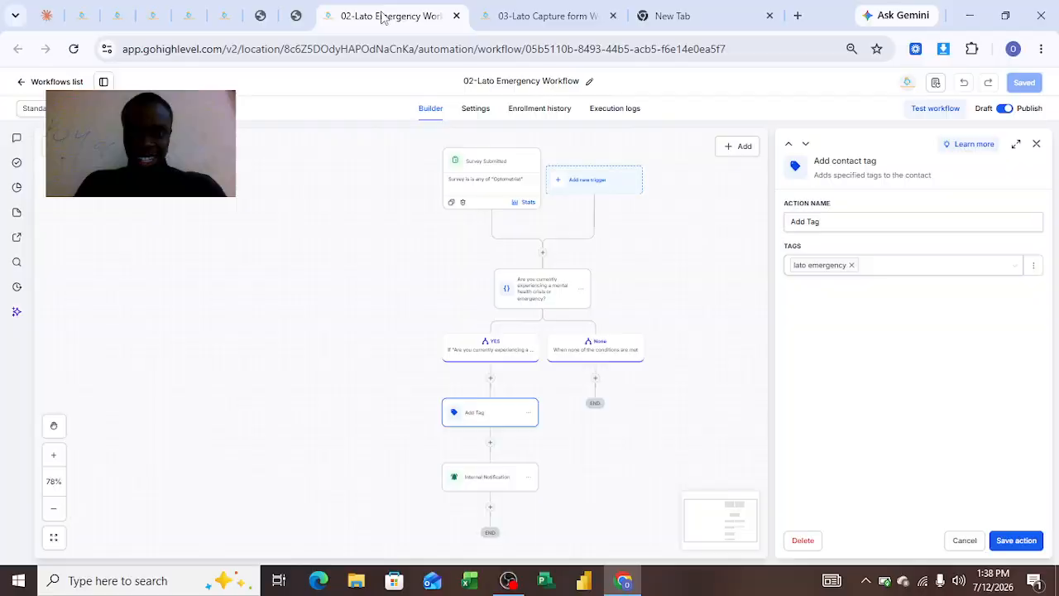
# Review the Internal Notification action's type, recipient settings and message text in the emergency workflow.
pyautogui.click(491, 478)
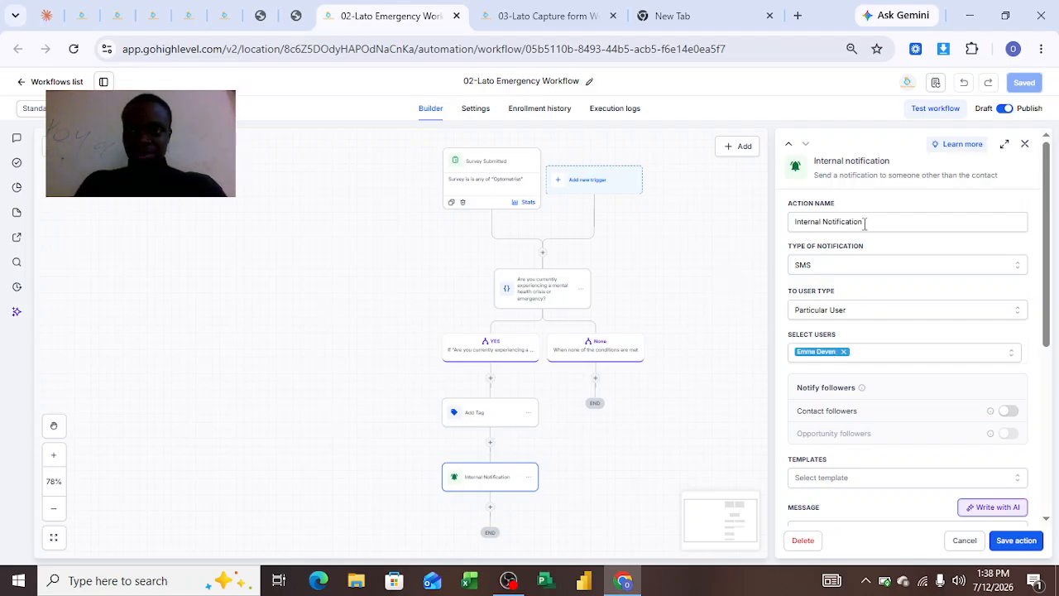
pyautogui.click(1026, 147)
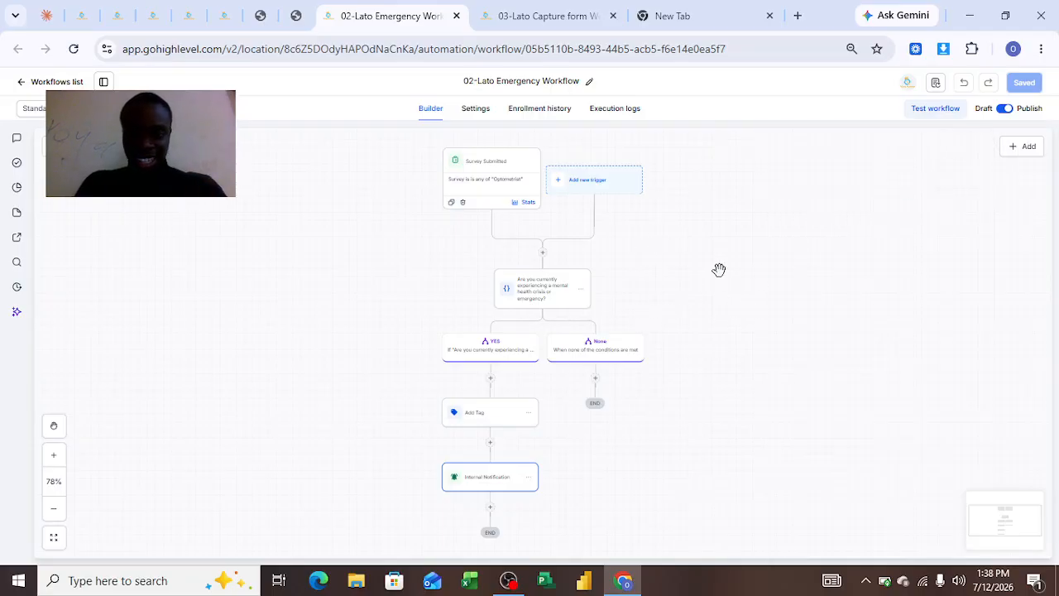
pyautogui.click(501, 489)
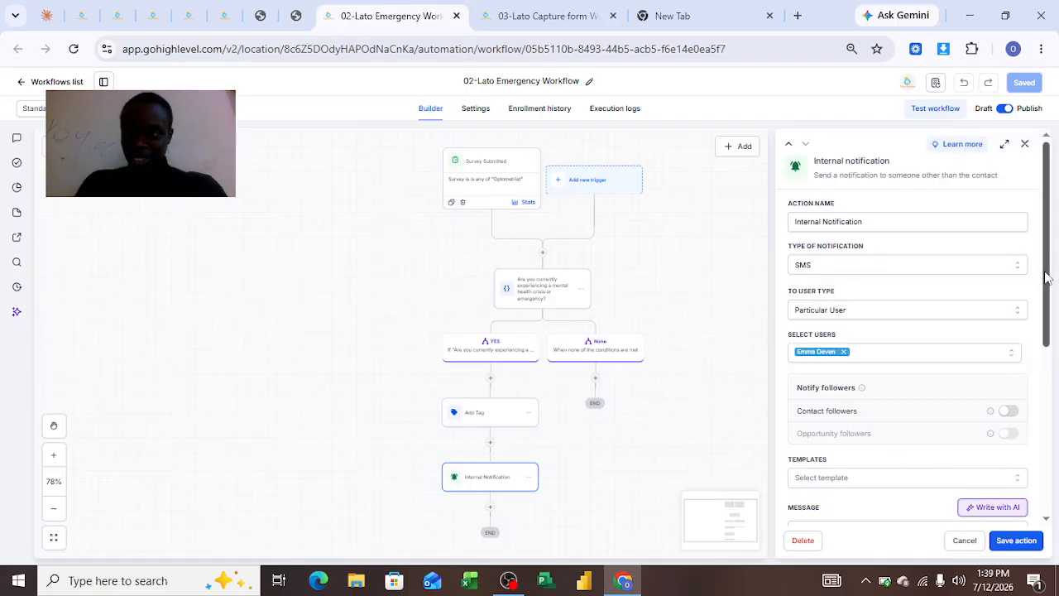
pyautogui.scroll(-1, 1034, 383)
pyautogui.scroll(-4, 1034, 382)
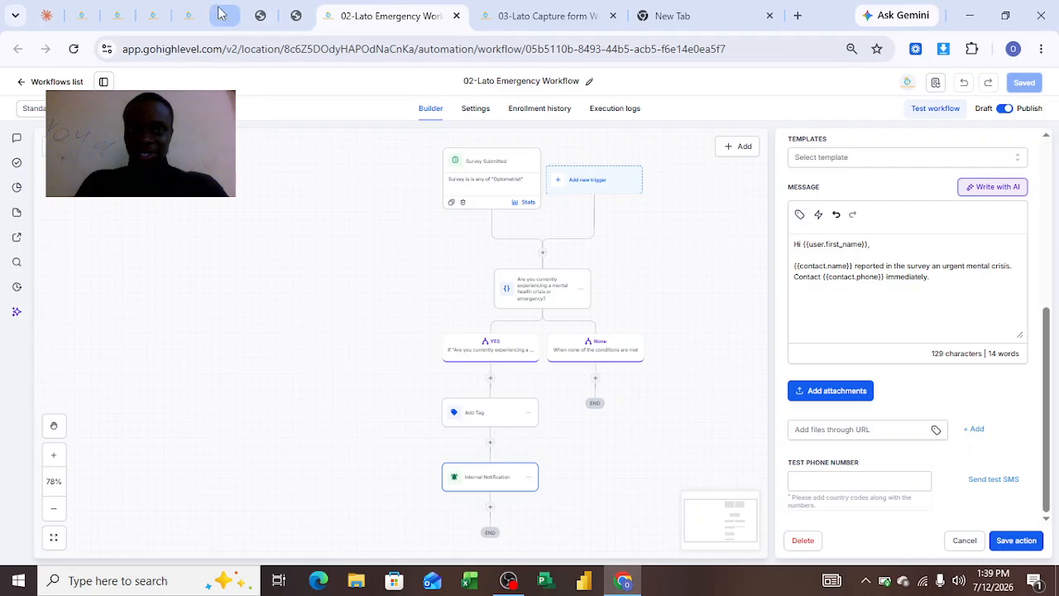
# Revisit the survey's thank-you page and the opportunities page, and return to the Lato Workflow folder in the workflows list.
pyautogui.click(260, 17)
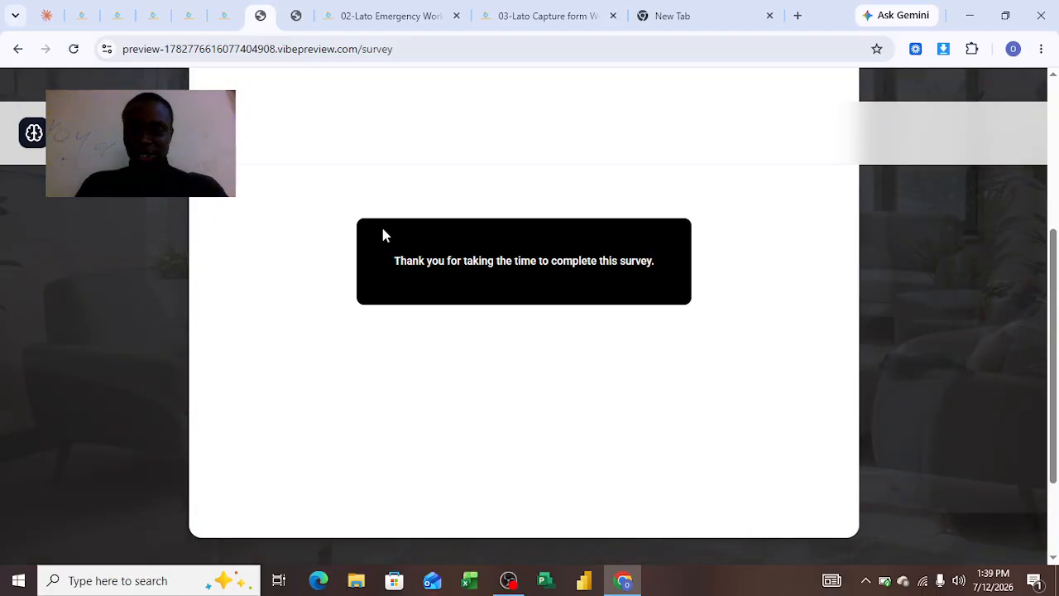
pyautogui.click(83, 15)
pyautogui.click(119, 16)
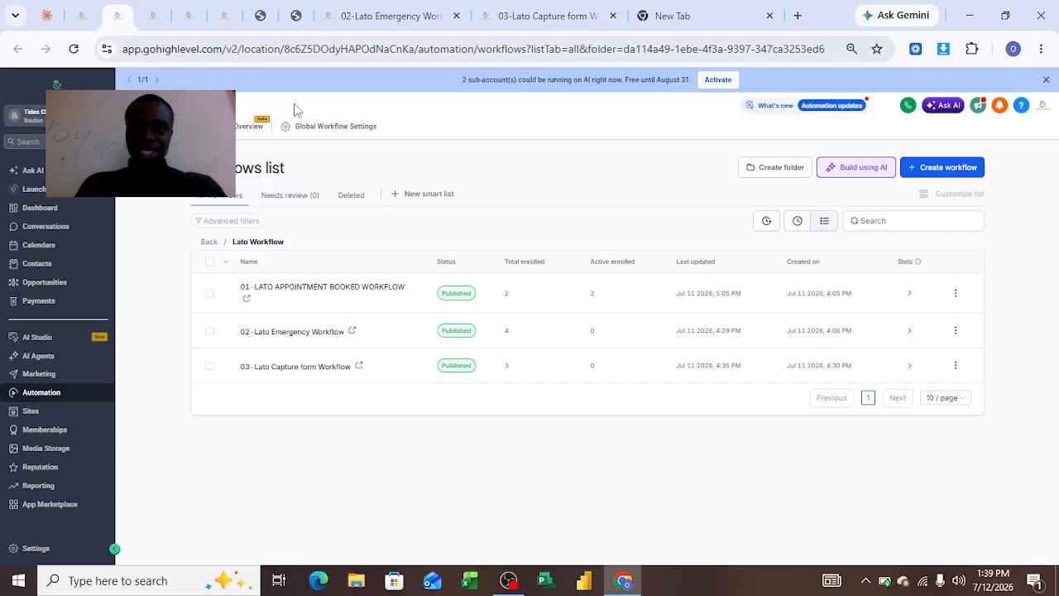